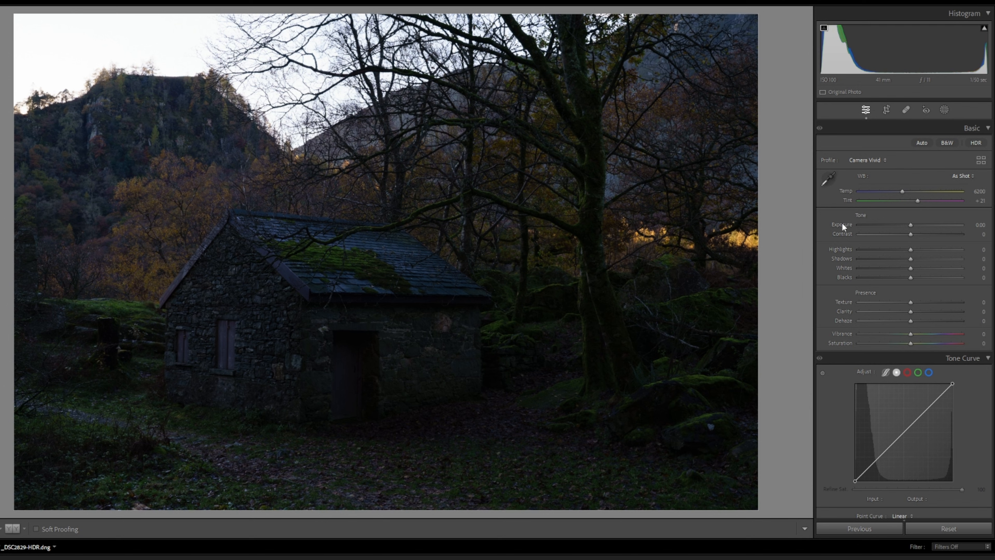
# Recover the dark cottage photo's tones by setting Highlights to −56 and Shadows to +86.
pyautogui.scroll(-10, 991, 204)
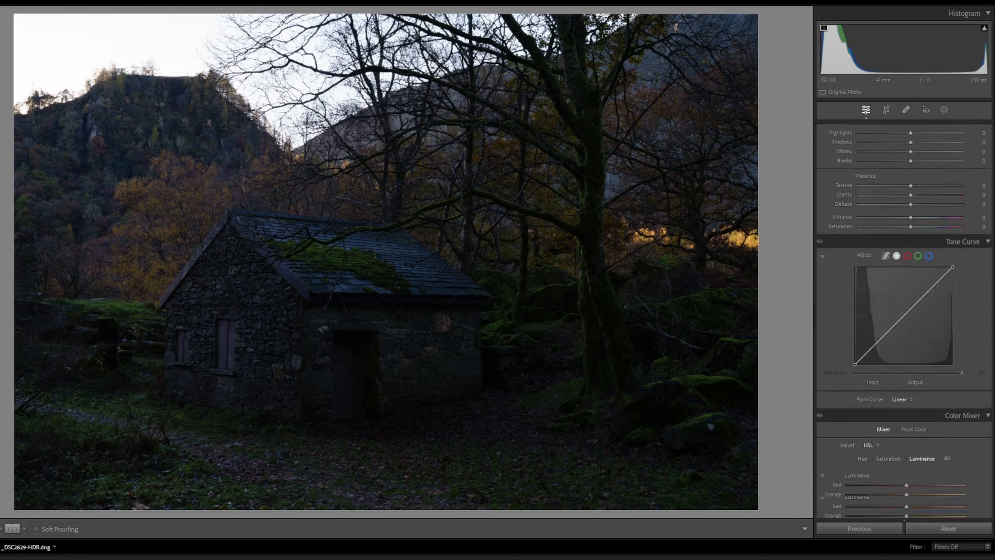
pyautogui.scroll(10, 991, 204)
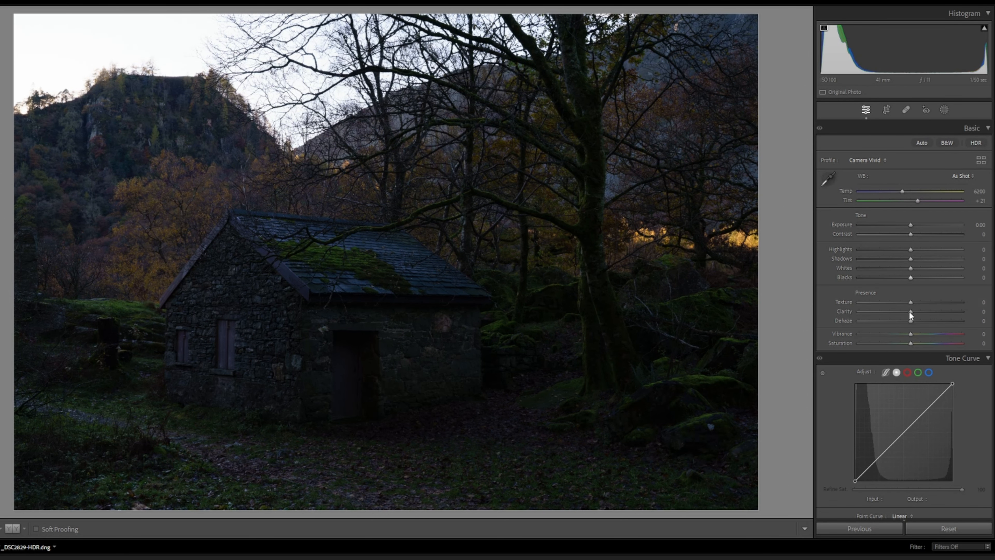
pyautogui.moveTo(887, 256); pyautogui.dragTo(948, 260)
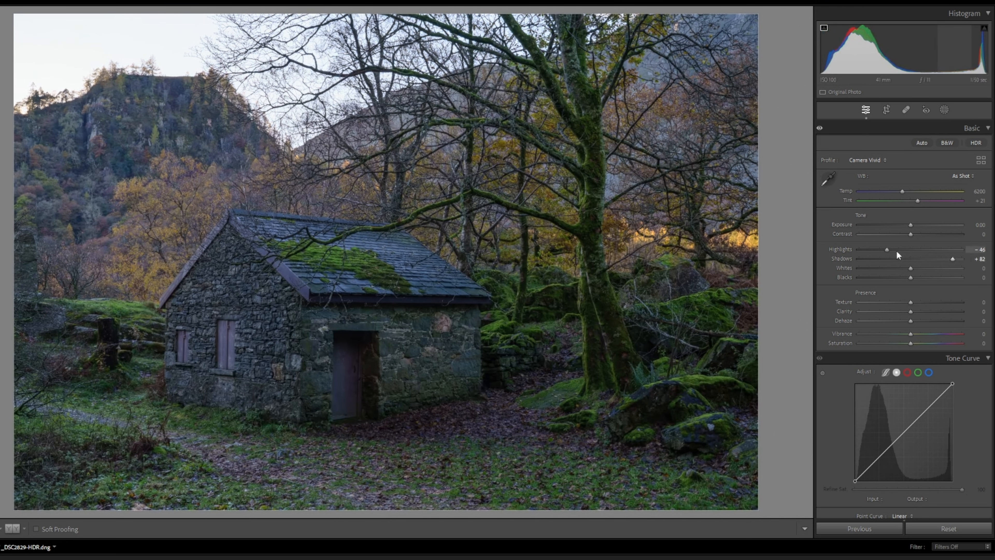
pyautogui.moveTo(887, 249)
pyautogui.mouseDown()
pyautogui.moveTo(869, 248)
pyautogui.moveTo(882, 250)
pyautogui.mouseUp()
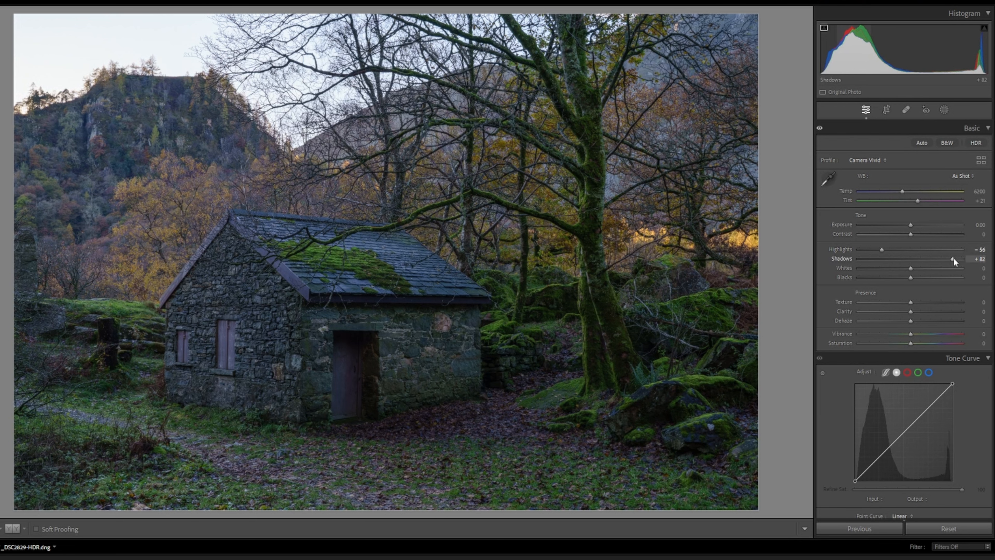
pyautogui.moveTo(952, 259); pyautogui.dragTo(955, 258)
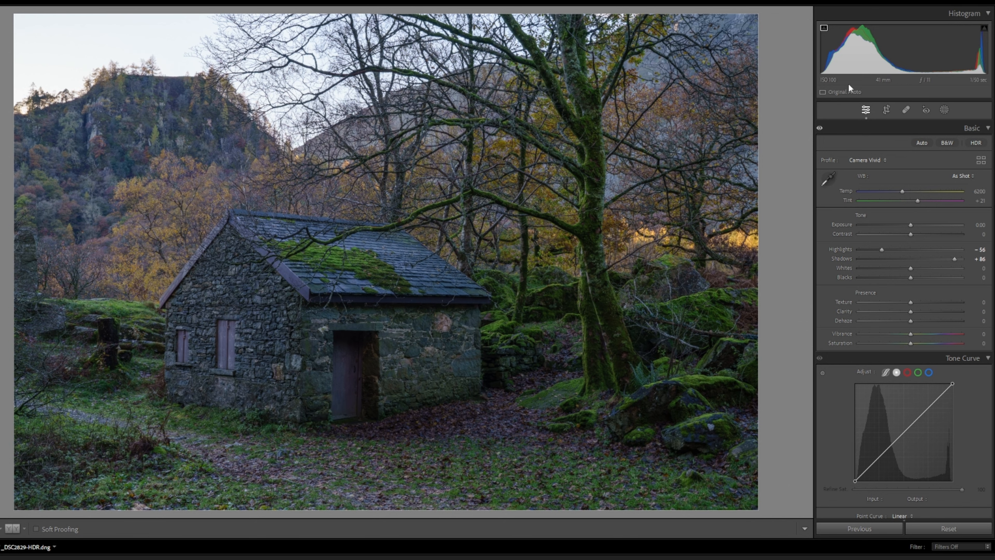
# Crop the photo with a custom aspect, trimming the upper sky and the left edge, and apply the crop.
pyautogui.click(886, 110)
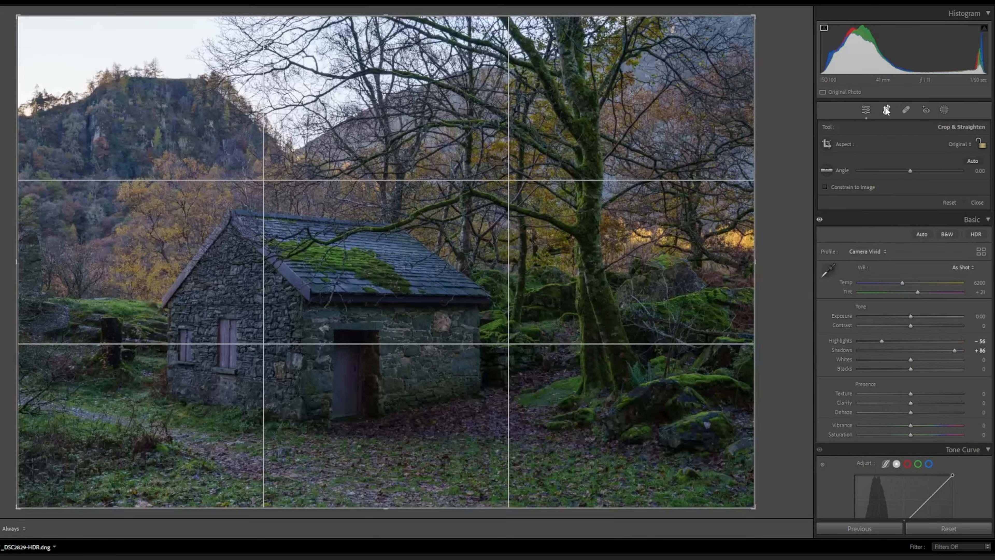
pyautogui.moveTo(17, 16); pyautogui.dragTo(53, 49)
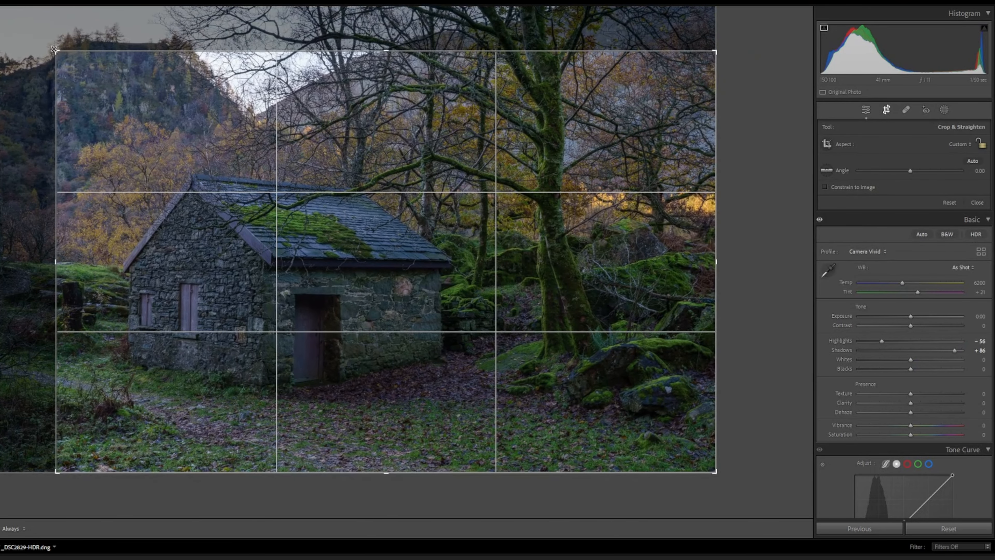
pyautogui.press('Return')
pyautogui.click(122, 108)
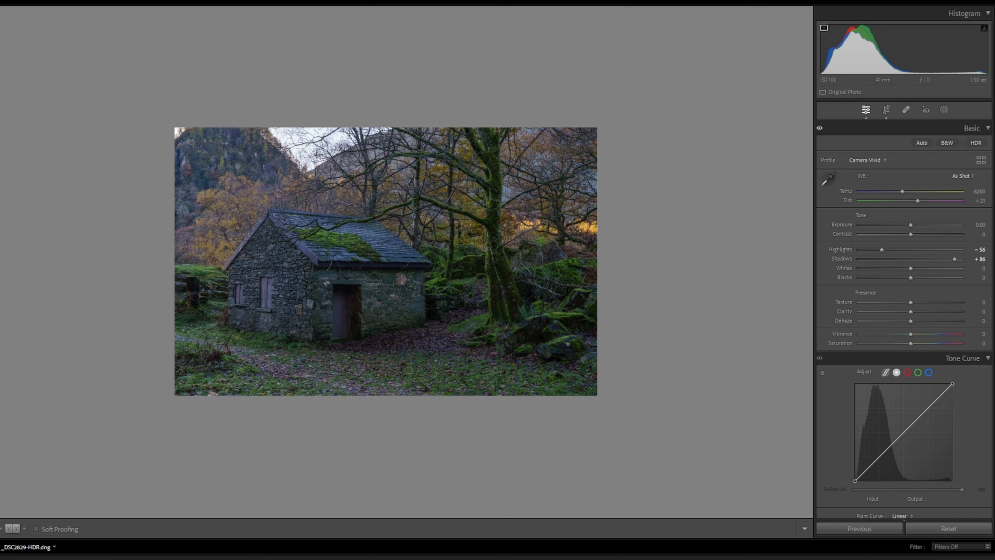
# Reduce Saturation to −7 and raise Shadows to +100 for the whole photo.
pyautogui.scroll(-1, 902, 310)
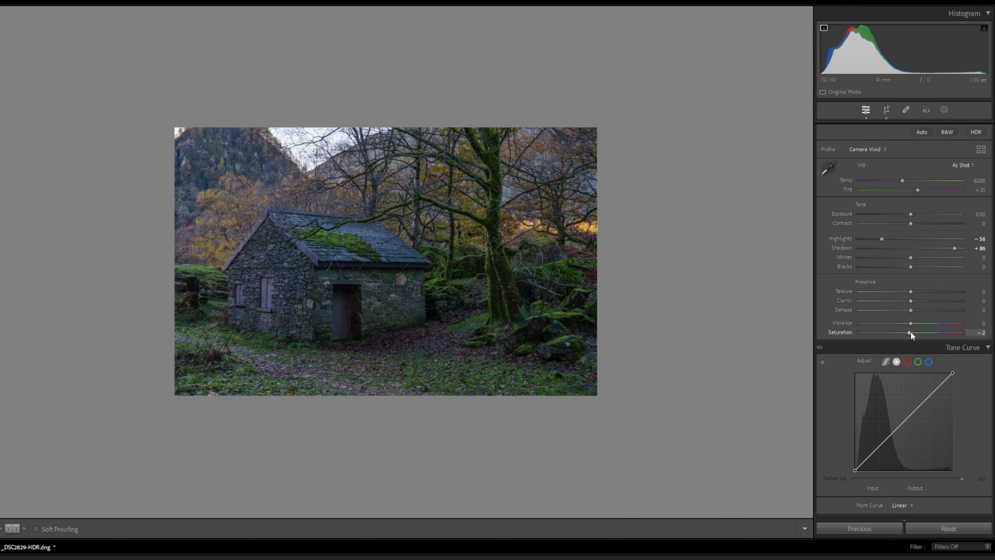
pyautogui.moveTo(910, 331)
pyautogui.mouseDown()
pyautogui.moveTo(901, 337)
pyautogui.moveTo(912, 328)
pyautogui.mouseUp()
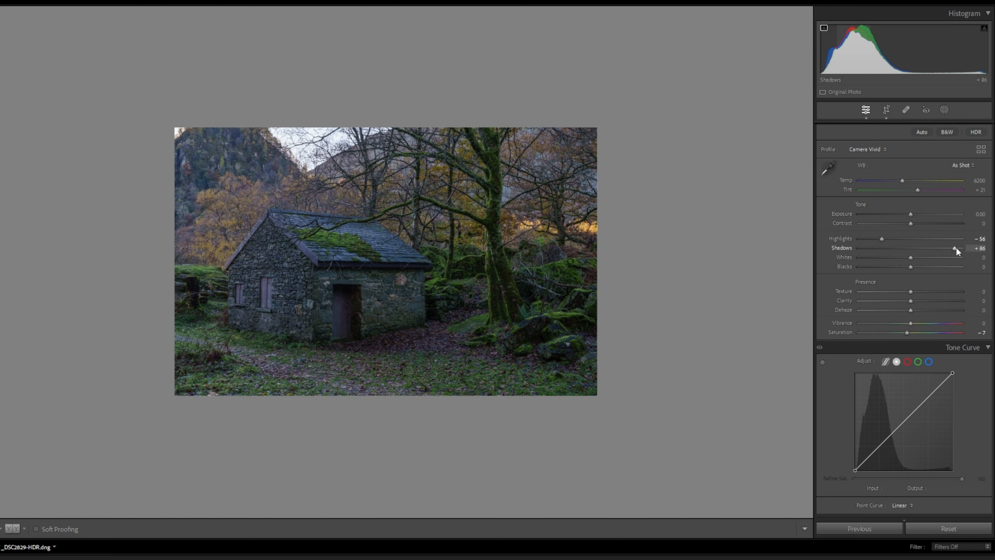
pyautogui.moveTo(956, 248); pyautogui.dragTo(966, 248)
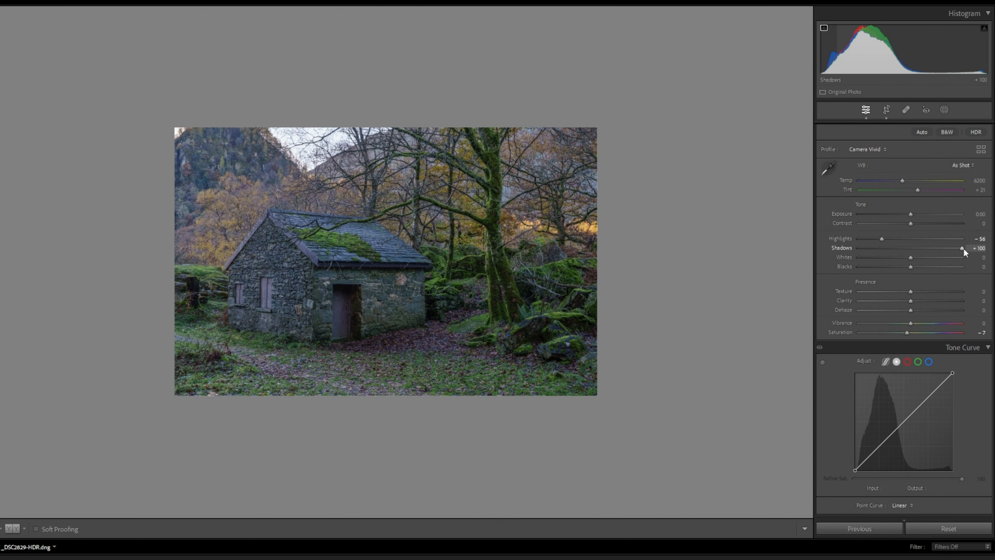
pyautogui.click(513, 311)
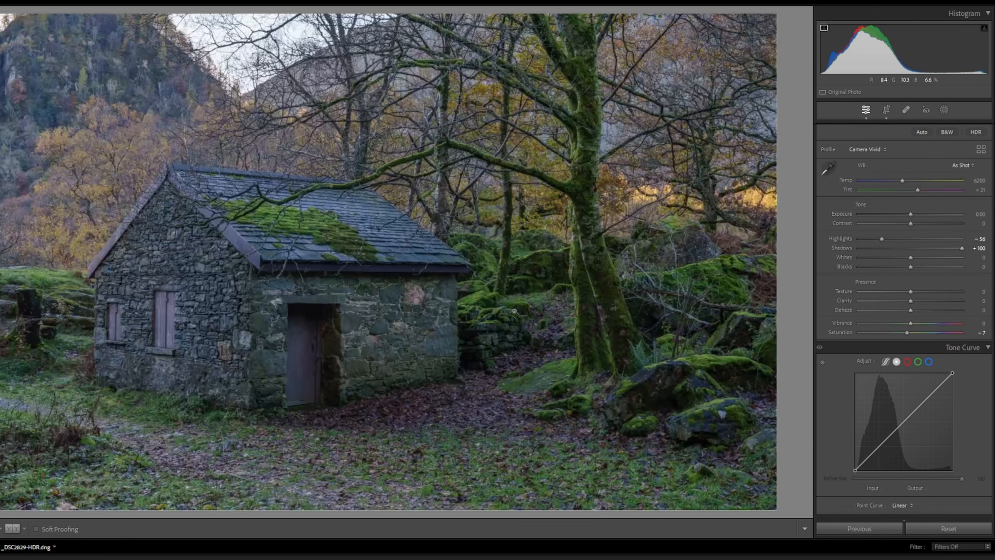
pyautogui.click(612, 313)
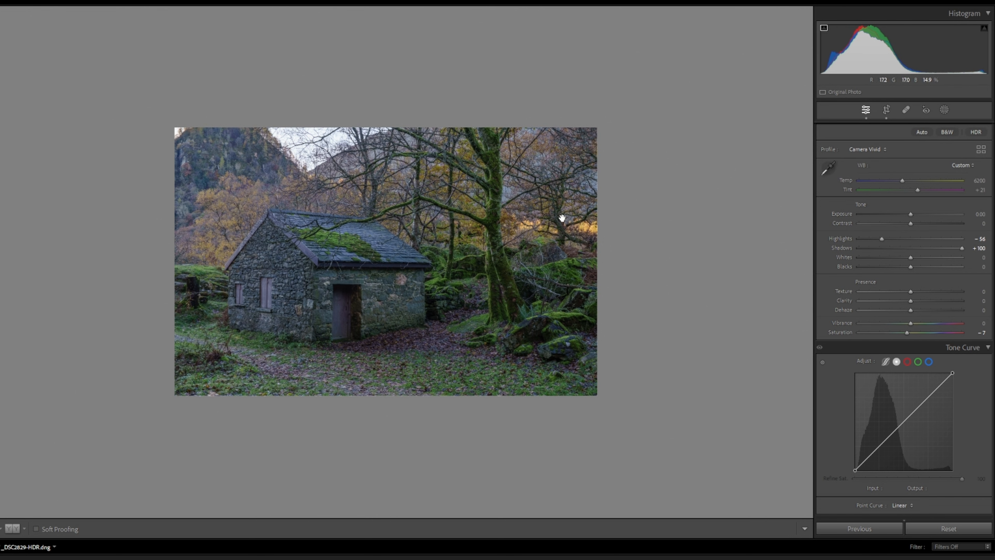
# Recrop the photo to a 16 x 9 aspect, tighten and reposition the frame around the cottage and tree, and apply it.
pyautogui.click(886, 110)
pyautogui.click(958, 144)
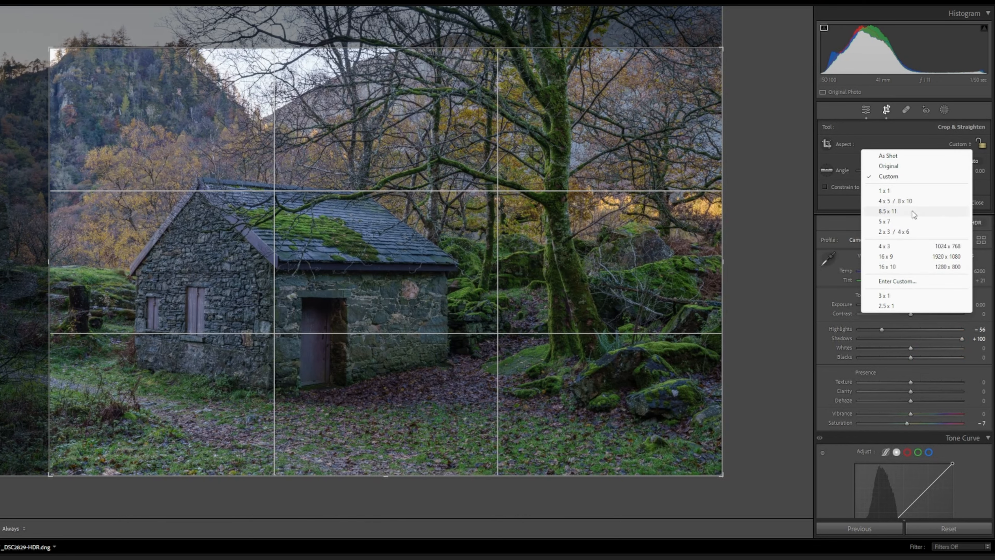
pyautogui.click(889, 256)
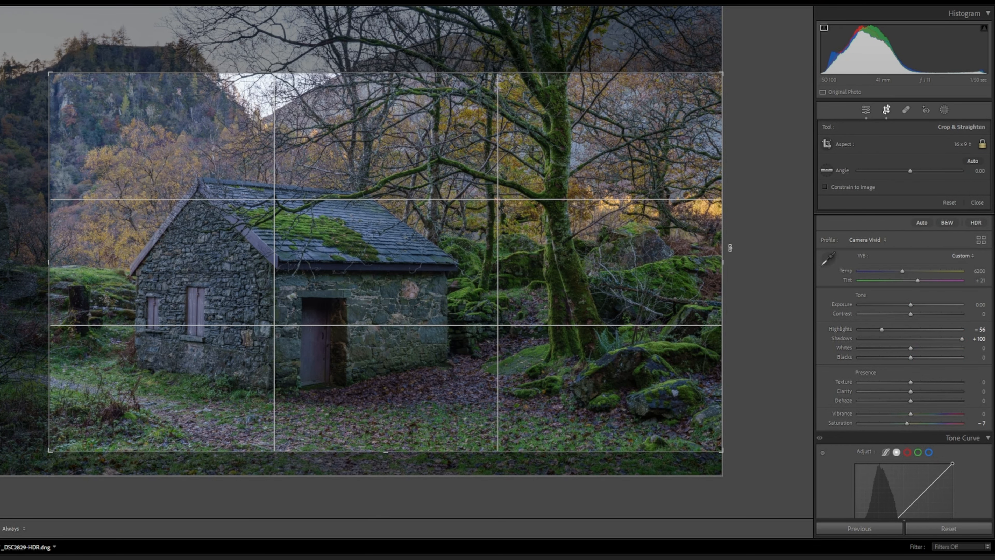
pyautogui.moveTo(441, 254); pyautogui.dragTo(440, 225)
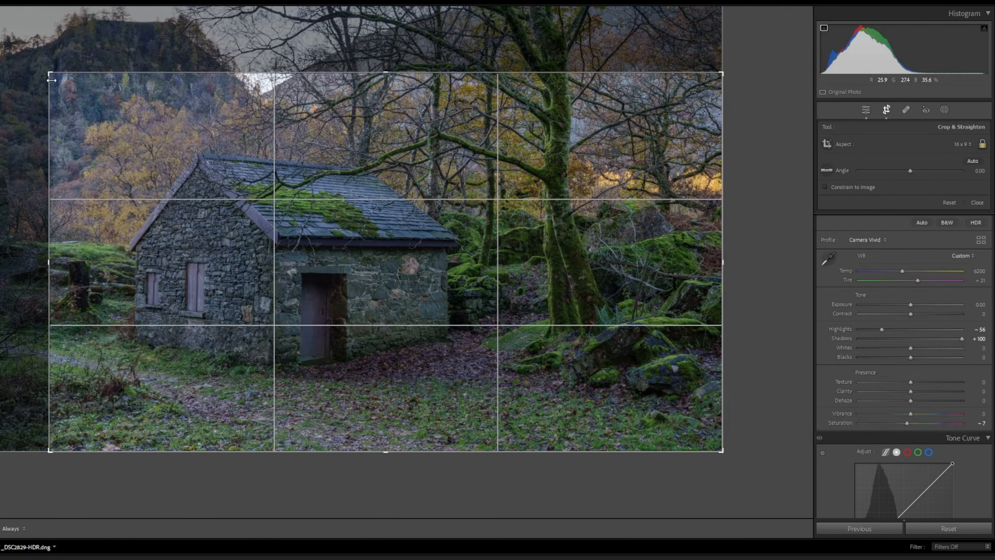
pyautogui.moveTo(51, 80); pyautogui.dragTo(57, 84)
pyautogui.moveTo(133, 133); pyautogui.dragTo(162, 149)
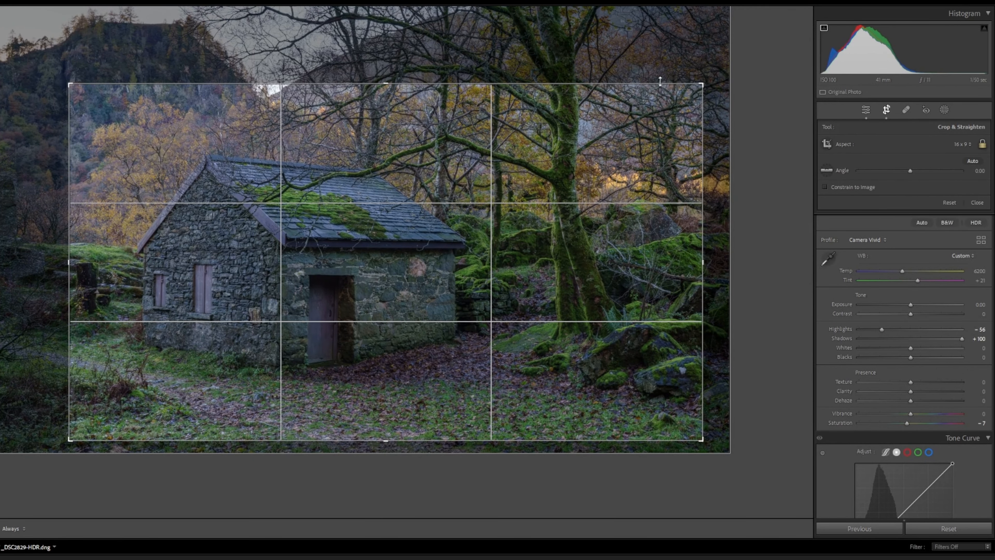
pyautogui.moveTo(702, 441); pyautogui.dragTo(715, 451)
pyautogui.moveTo(657, 426); pyautogui.dragTo(656, 434)
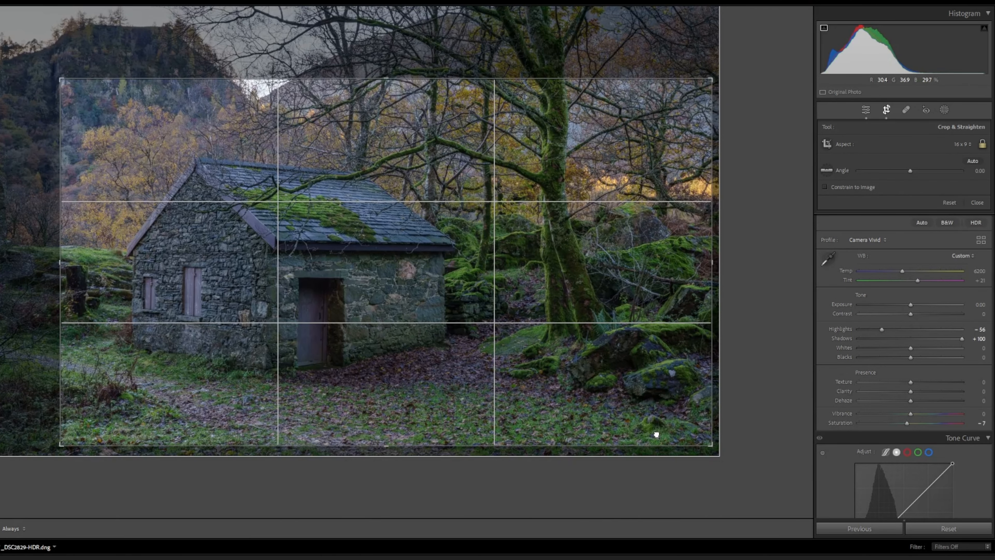
pyautogui.press('Return')
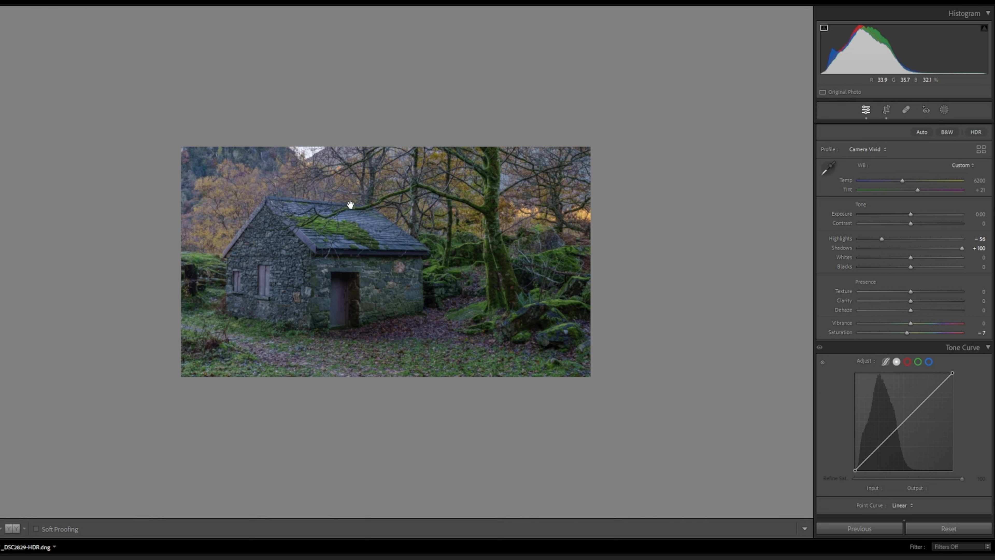
# Open the photo in Photoshop for editing and lasso the bright sky patch at the image's upper edge.
pyautogui.rightClick(346, 190)
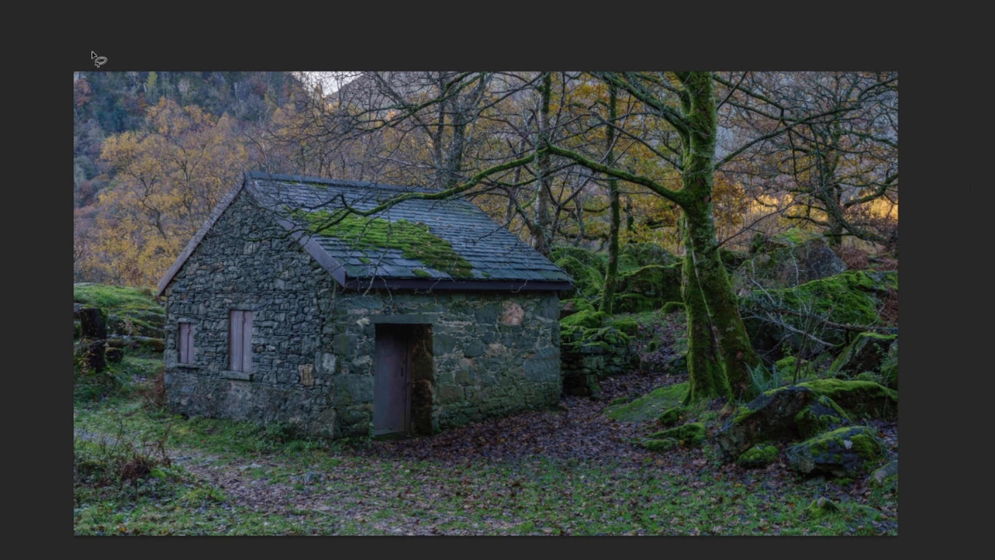
pyautogui.moveTo(273, 71); pyautogui.dragTo(285, 96)
pyautogui.moveTo(378, 80)
pyautogui.mouseDown()
pyautogui.moveTo(260, 67)
pyautogui.moveTo(387, 71)
pyautogui.moveTo(373, 80)
pyautogui.mouseUp()
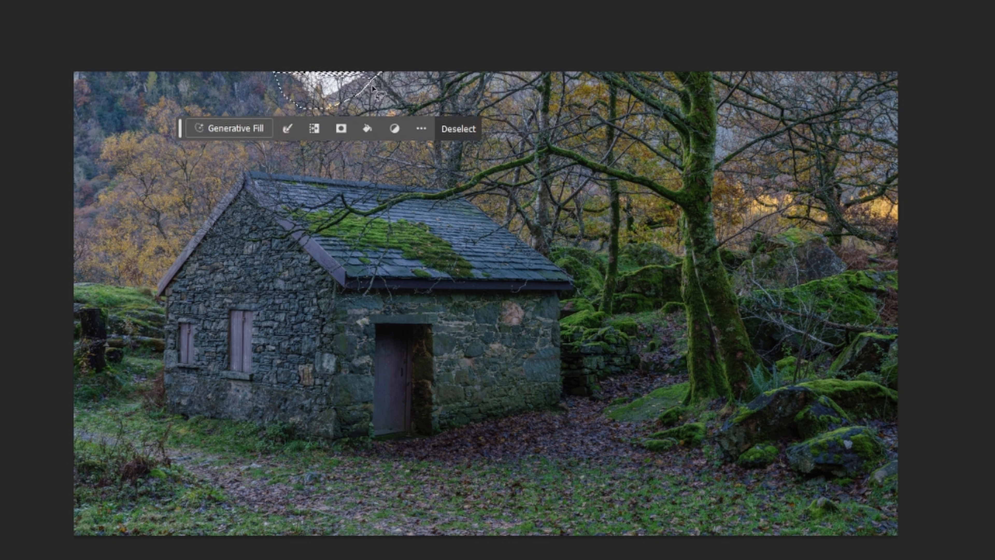
pyautogui.click(447, 135)
pyautogui.moveTo(274, 71)
pyautogui.mouseDown()
pyautogui.moveTo(289, 97)
pyautogui.moveTo(327, 107)
pyautogui.moveTo(390, 65)
pyautogui.moveTo(269, 75)
pyautogui.mouseUp()
# Run Generative Fill on the selected sky patch with the prompt "remove sky".
pyautogui.click(238, 128)
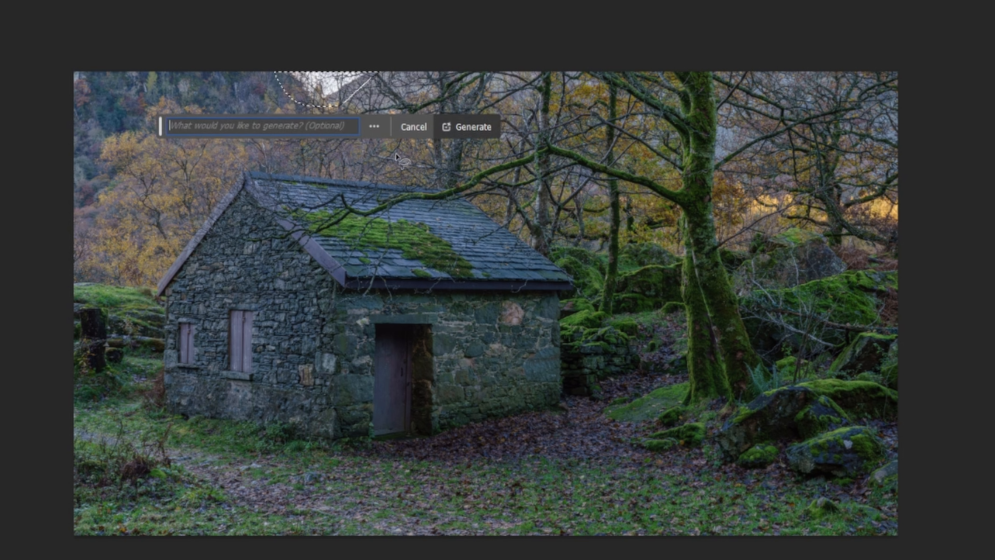
pyautogui.write('re')
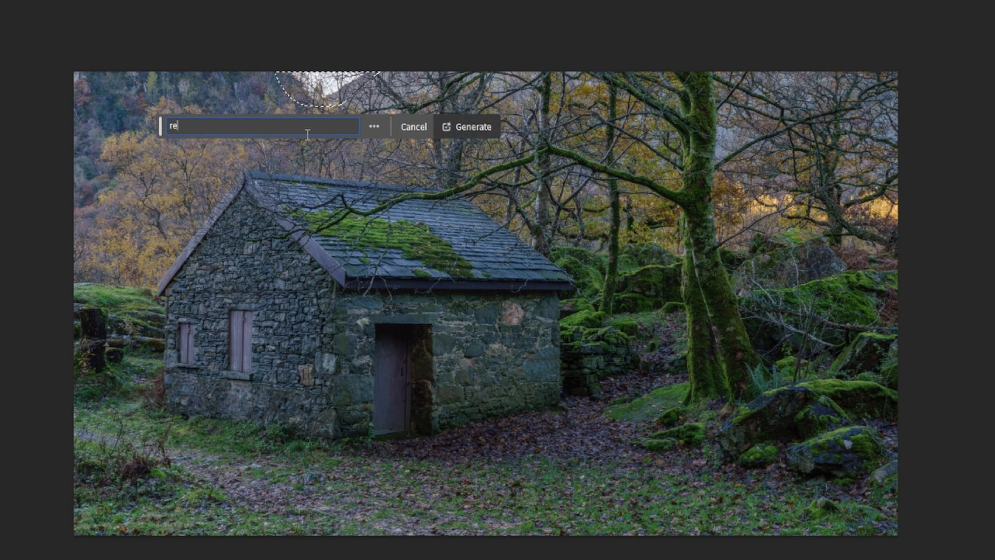
pyautogui.write('move')
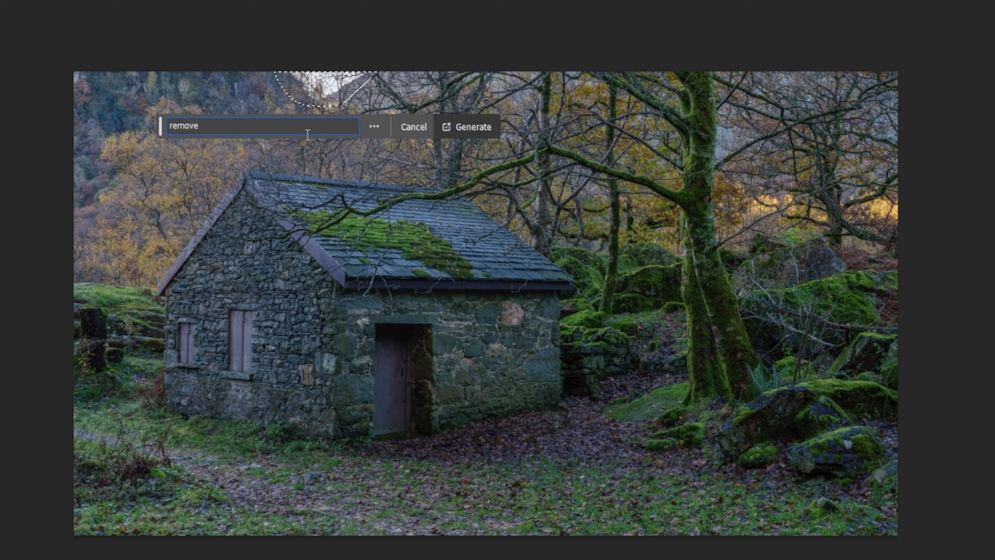
pyautogui.write(' sk')
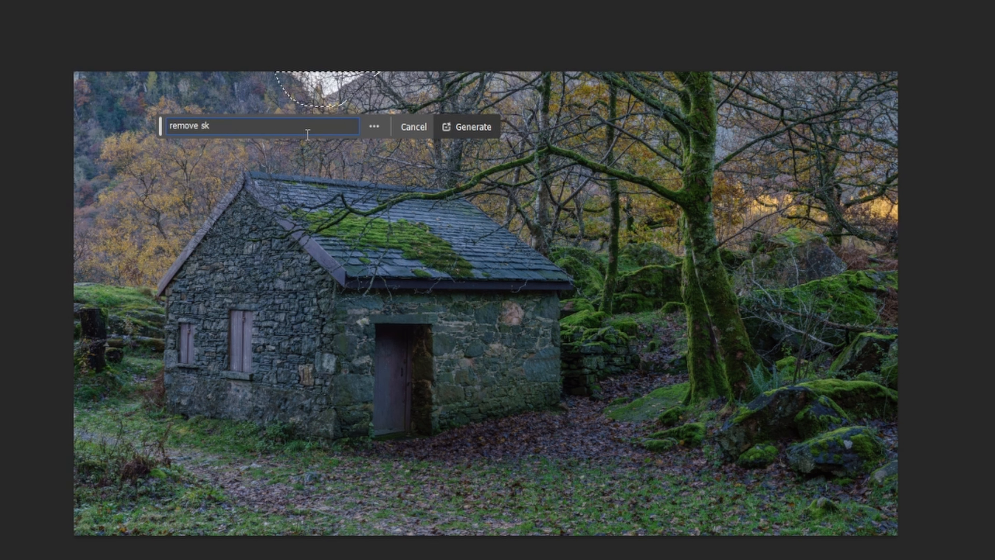
pyautogui.write('y')
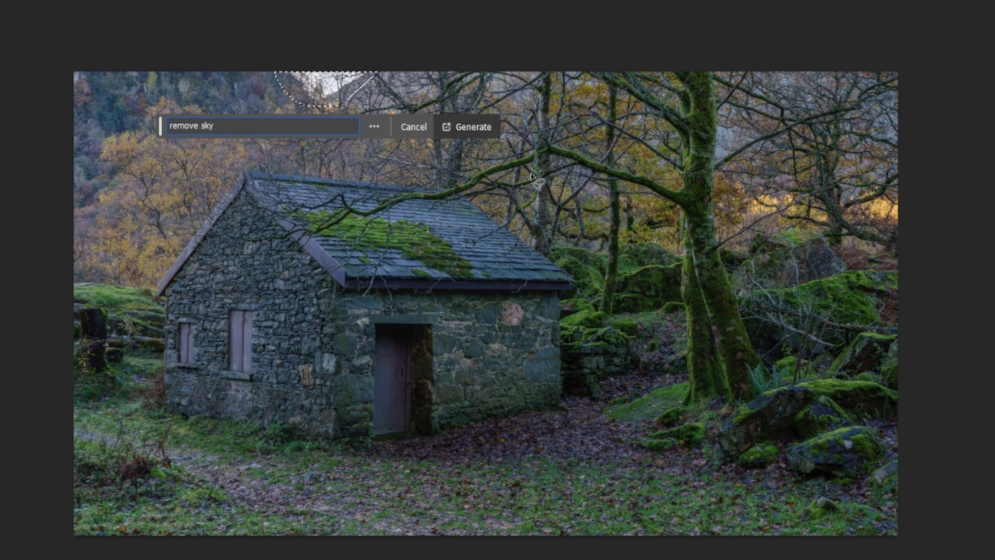
pyautogui.click(466, 127)
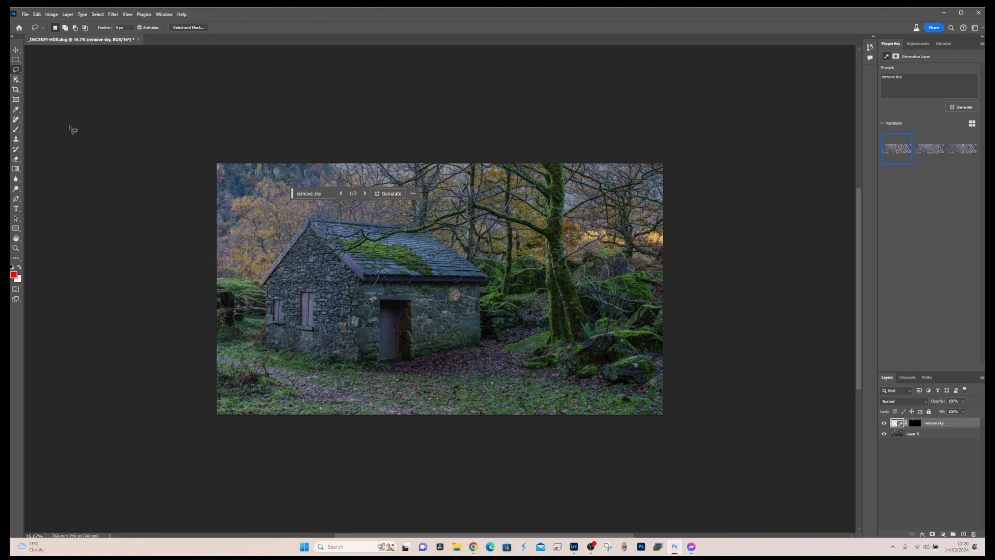
# Use the Remove tool on Layer 0 to clean up small spots in the upper-left corner and foreground, and save the file.
pyautogui.click(15, 119)
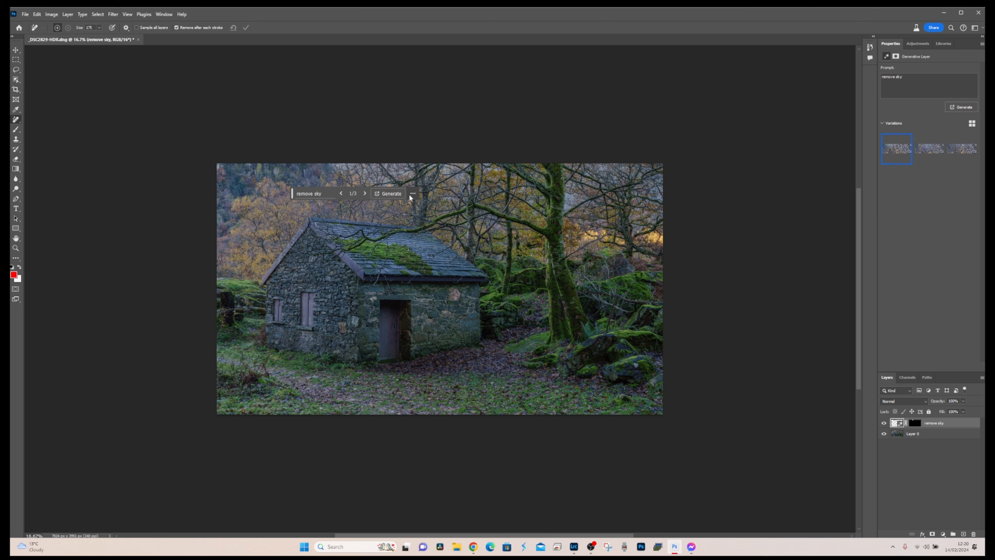
pyautogui.moveTo(291, 195); pyautogui.dragTo(287, 131)
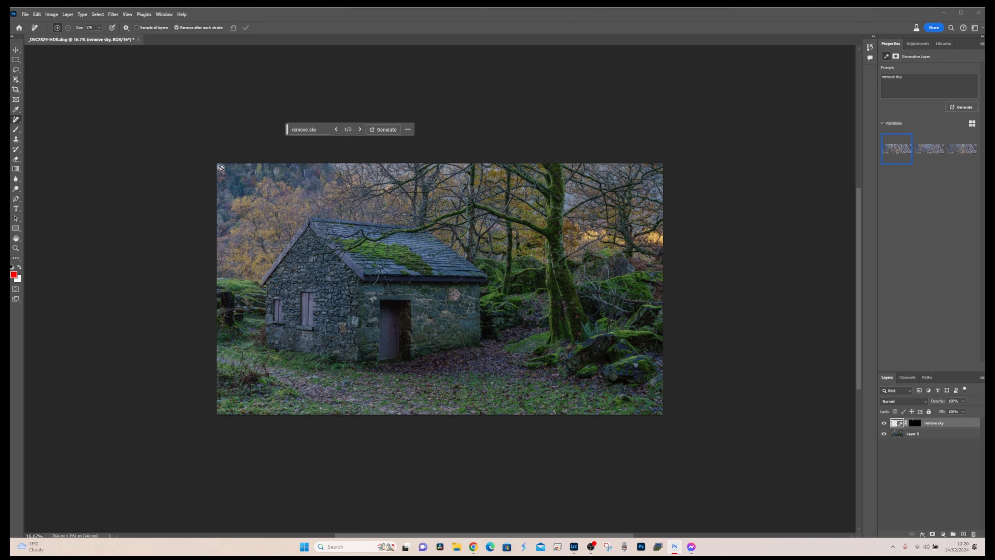
pyautogui.click(919, 435)
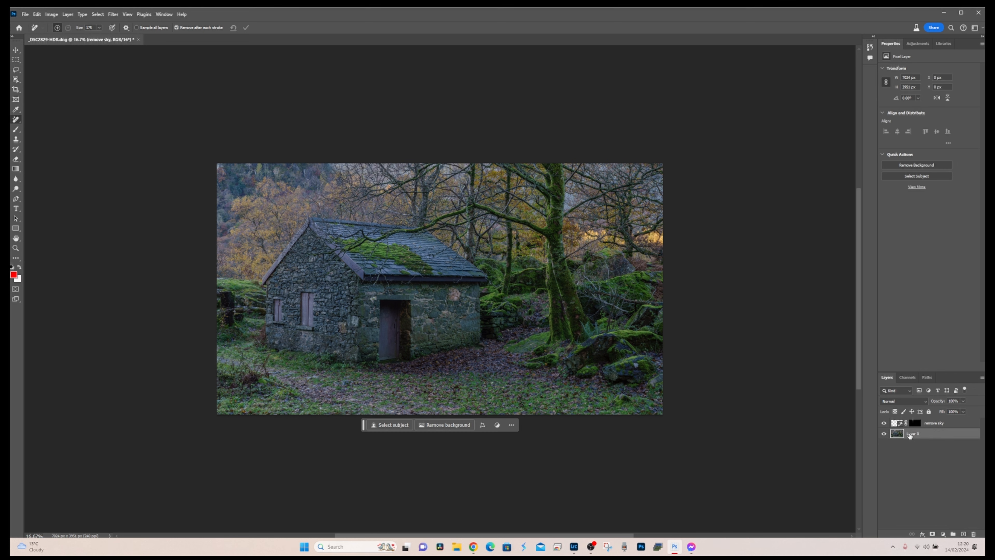
pyautogui.moveTo(216, 168); pyautogui.dragTo(224, 170)
pyautogui.click(634, 365)
pyautogui.click(270, 352)
pyautogui.click(25, 15)
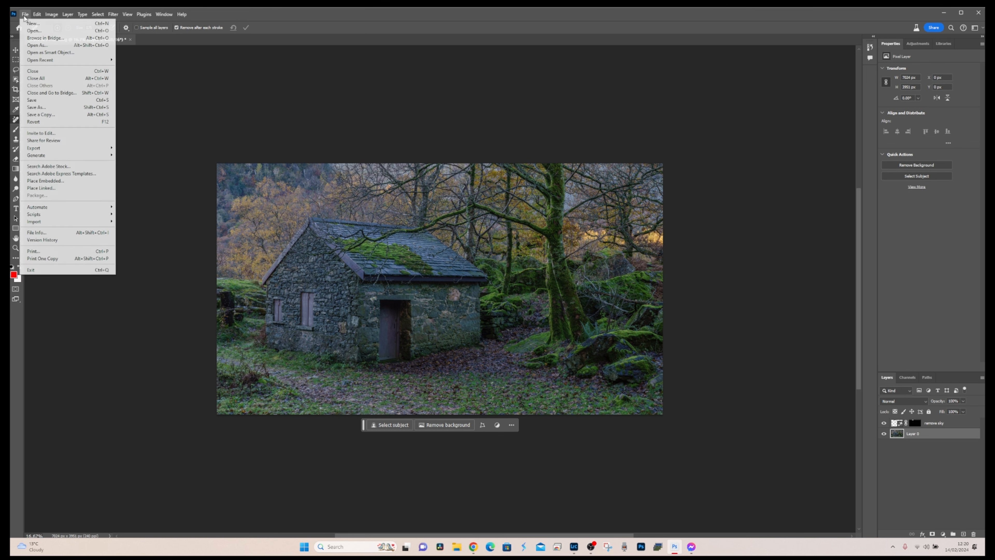
pyautogui.click(31, 101)
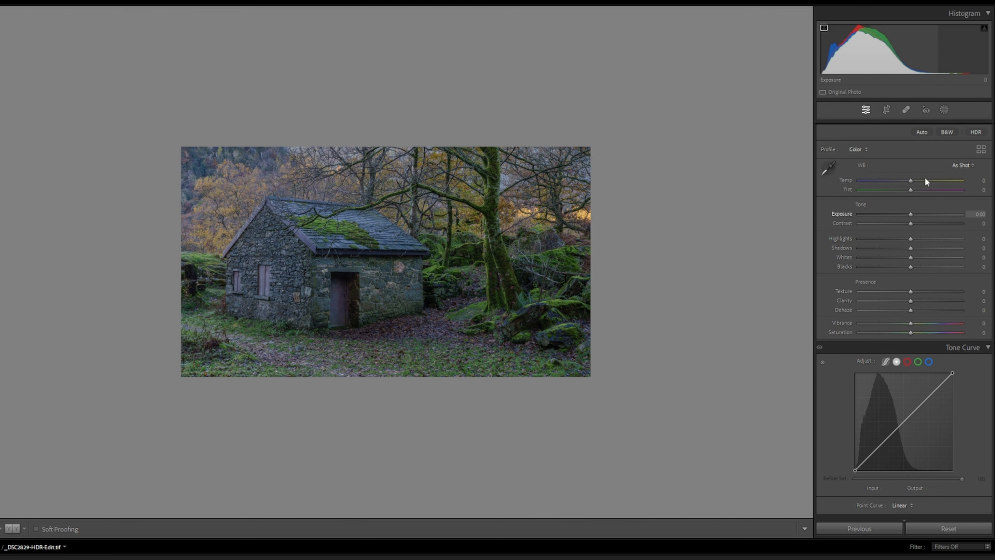
# Back in Lightroom, add a radial gradient mask to the edited photo and position it over the stone cottage.
pyautogui.click(943, 112)
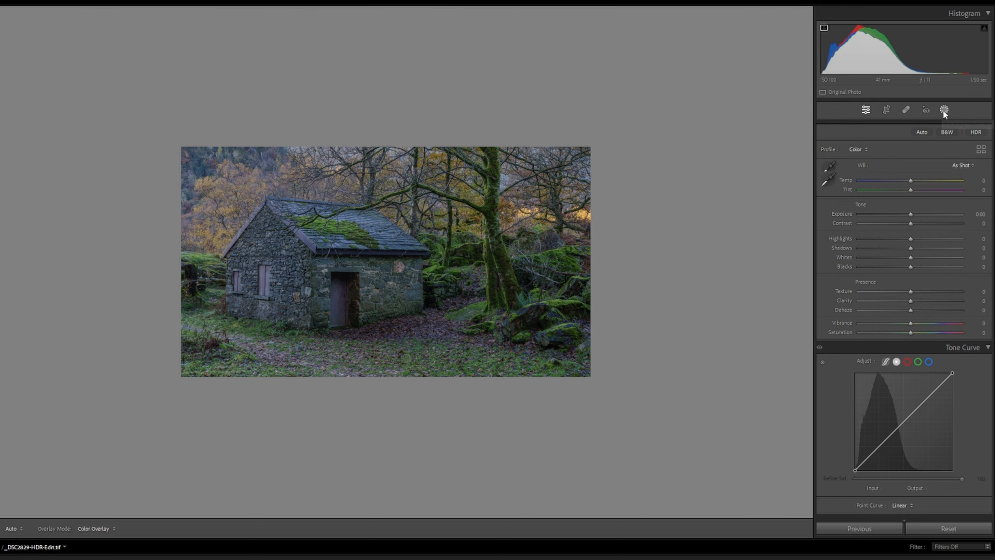
pyautogui.click(839, 221)
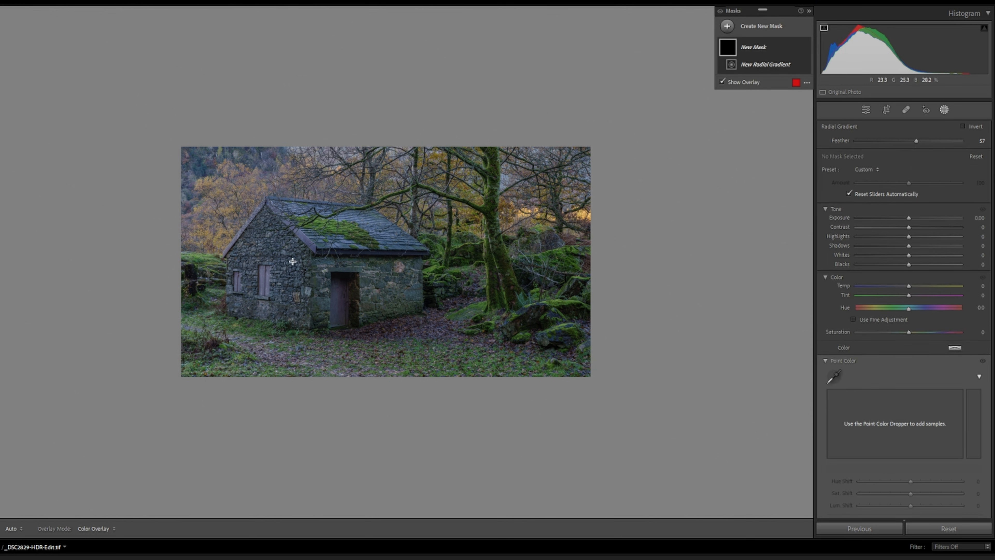
pyautogui.moveTo(292, 261)
pyautogui.mouseDown()
pyautogui.moveTo(359, 331)
pyautogui.moveTo(450, 378)
pyautogui.mouseUp()
pyautogui.moveTo(325, 280); pyautogui.dragTo(343, 290)
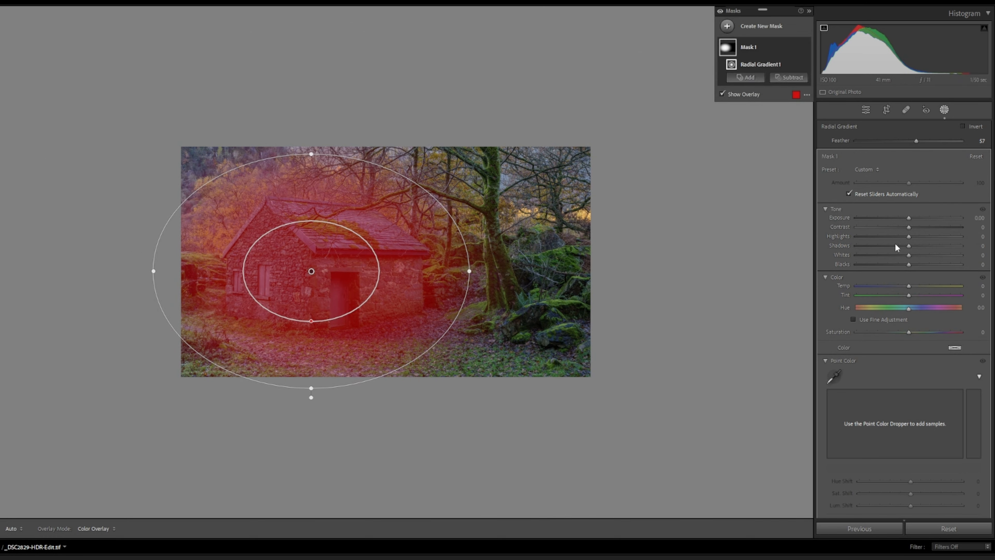
# Set the cottage radial mask's exposure to 0.54 and temperature to 15, and close the masking tools.
pyautogui.click(908, 217)
pyautogui.moveTo(910, 218); pyautogui.dragTo(916, 218)
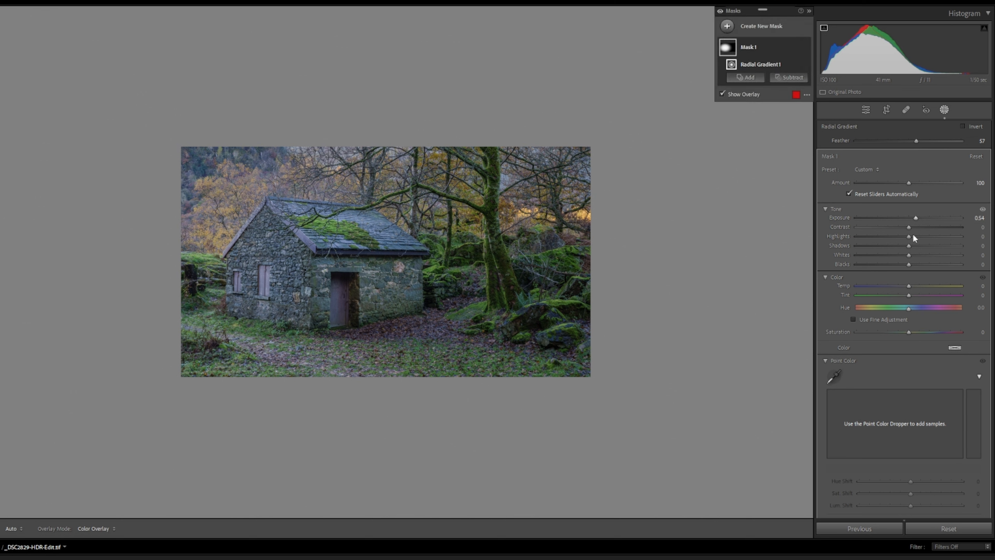
pyautogui.moveTo(908, 286); pyautogui.dragTo(909, 287)
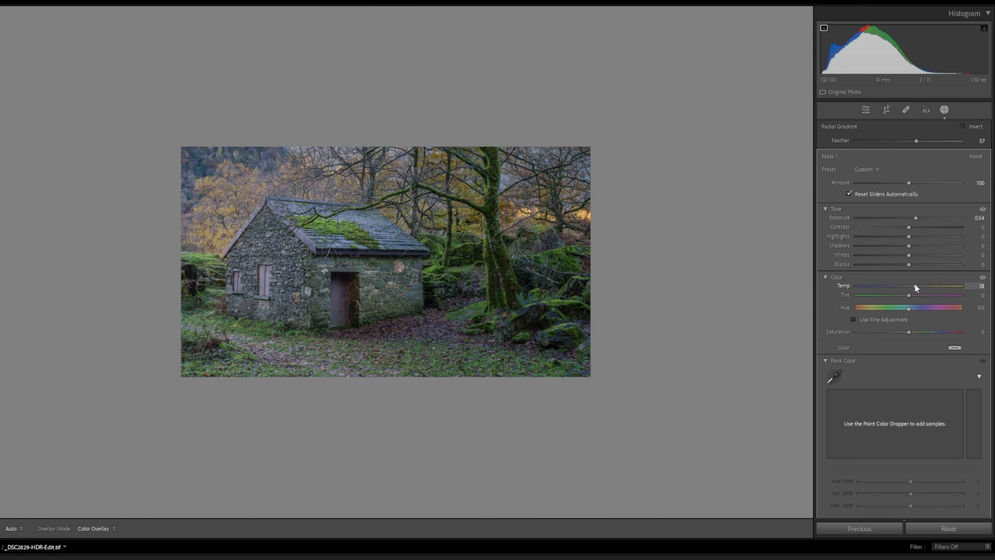
pyautogui.moveTo(915, 286); pyautogui.dragTo(916, 286)
pyautogui.moveTo(918, 284); pyautogui.dragTo(919, 284)
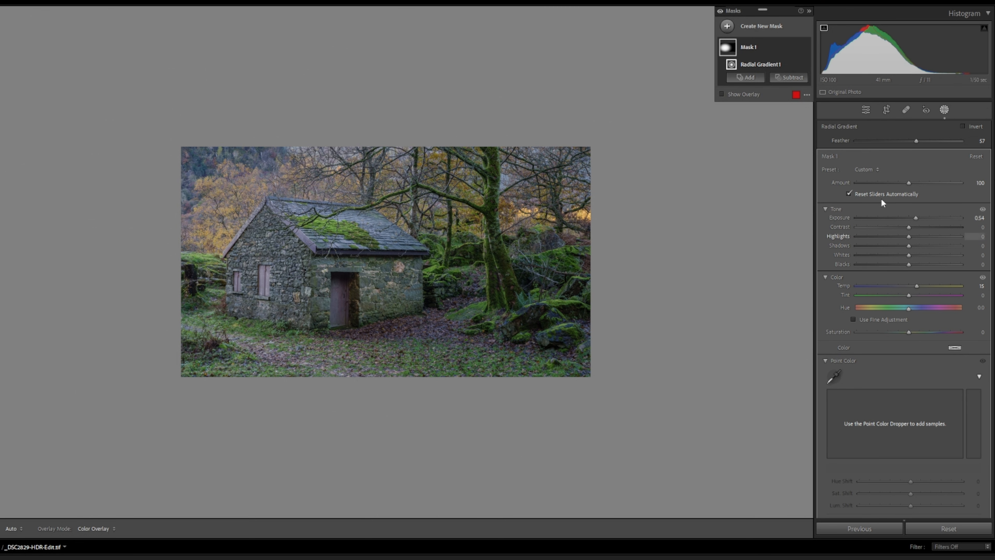
pyautogui.click(945, 108)
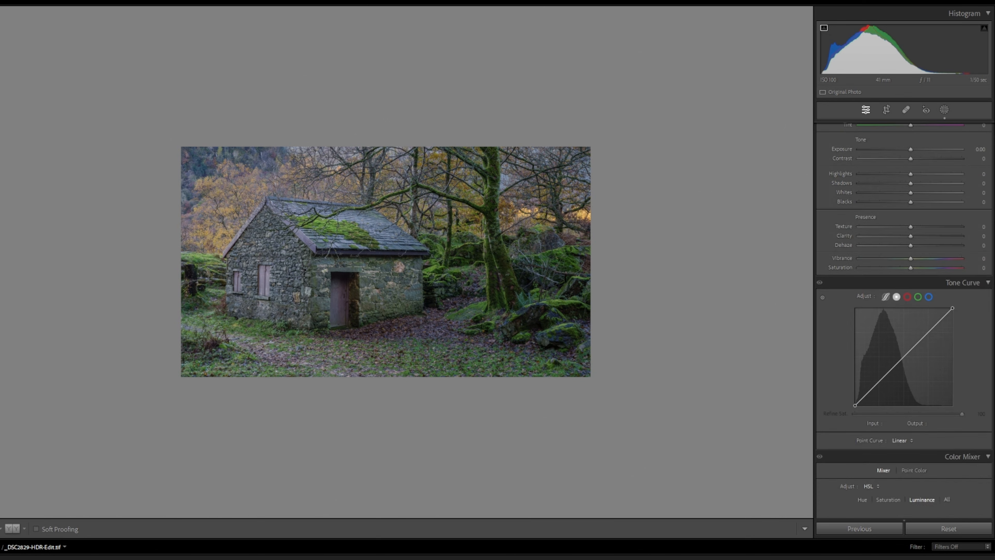
# In the colour mixer, set yellow luminance to +28, orange luminance to +18 and yellow saturation to +18.
pyautogui.moveTo(994, 161); pyautogui.dragTo(994, 233)
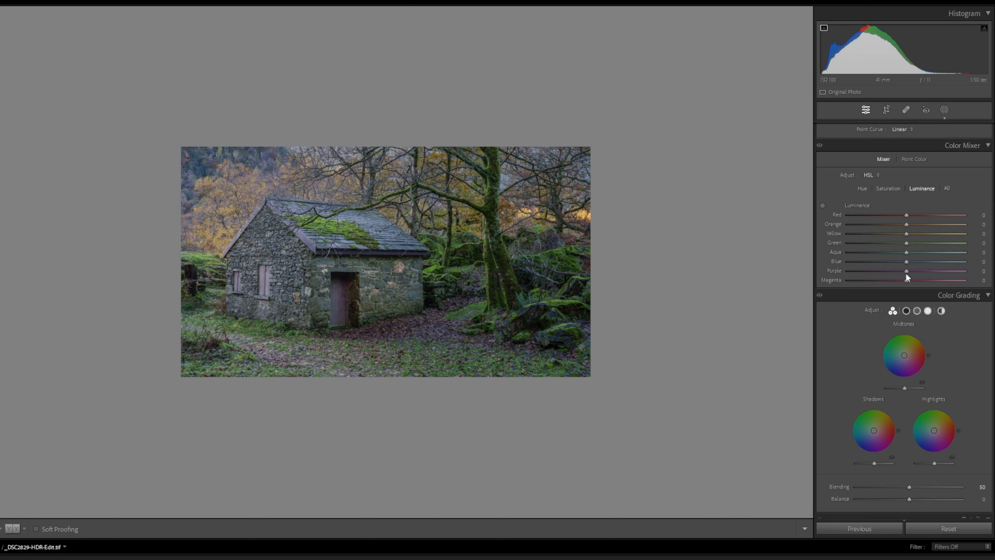
pyautogui.moveTo(908, 234)
pyautogui.mouseDown()
pyautogui.moveTo(928, 234)
pyautogui.moveTo(907, 225)
pyautogui.moveTo(924, 233)
pyautogui.mouseUp()
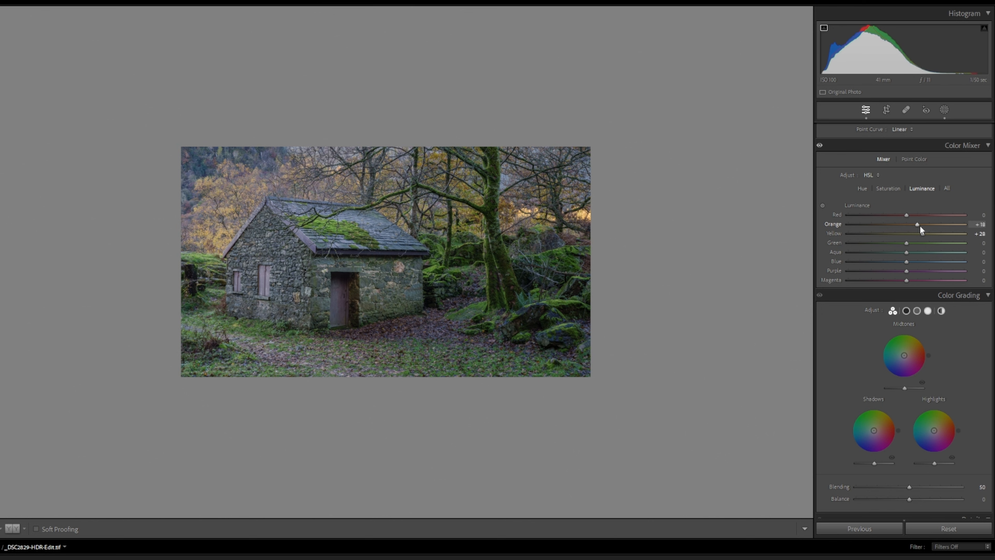
pyautogui.click(886, 188)
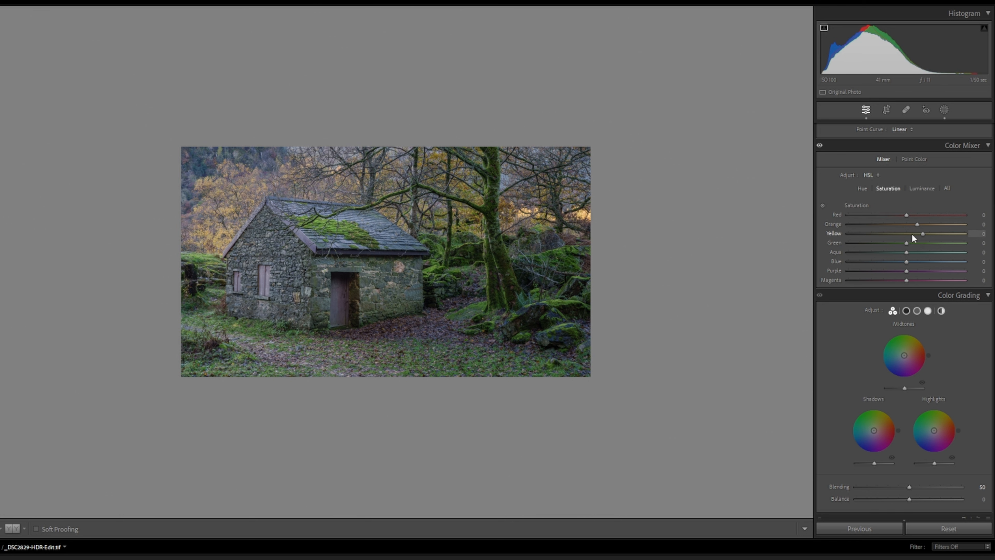
pyautogui.moveTo(909, 234); pyautogui.dragTo(916, 234)
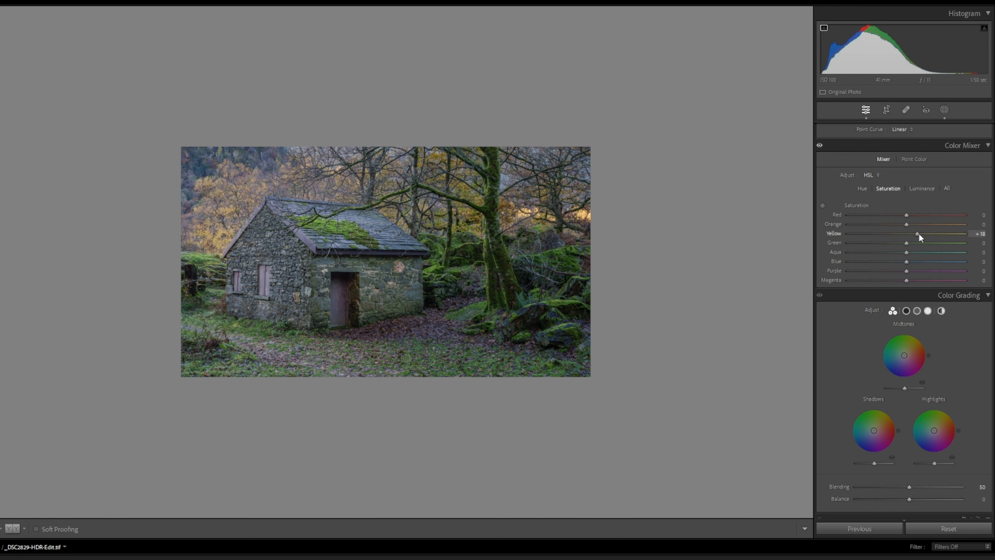
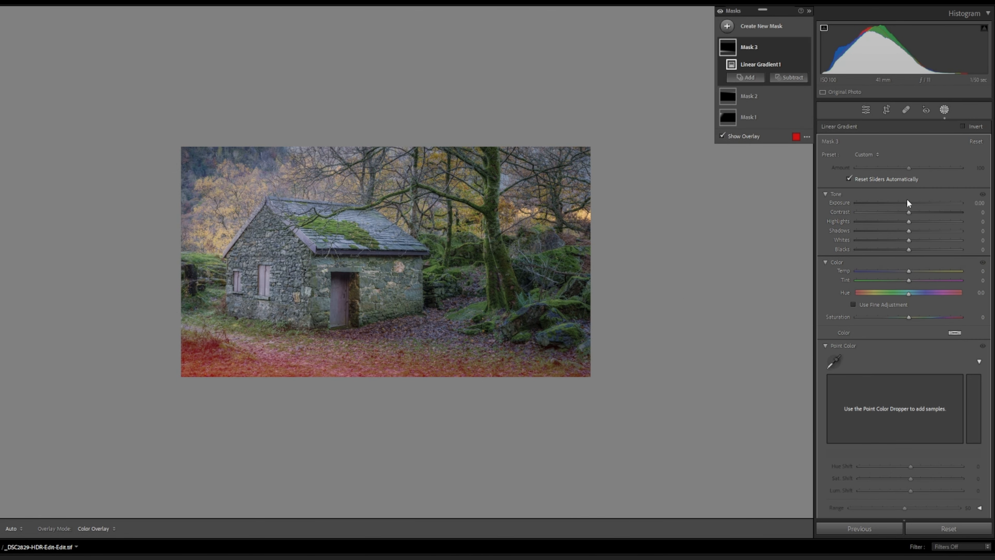
# Set the foreground linear gradient mask's exposure to -0.39 and close the masking tools.
pyautogui.moveTo(908, 199); pyautogui.dragTo(901, 204)
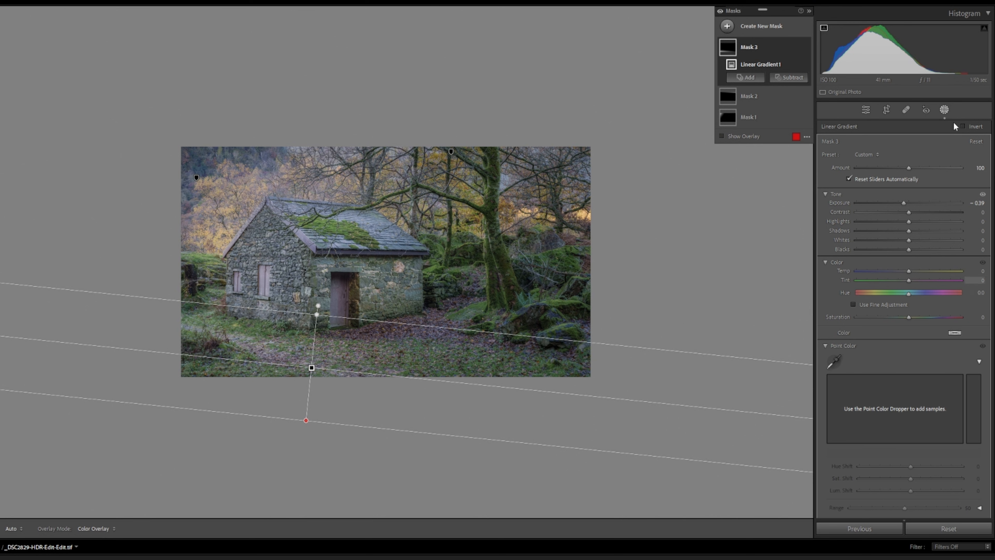
pyautogui.click(943, 112)
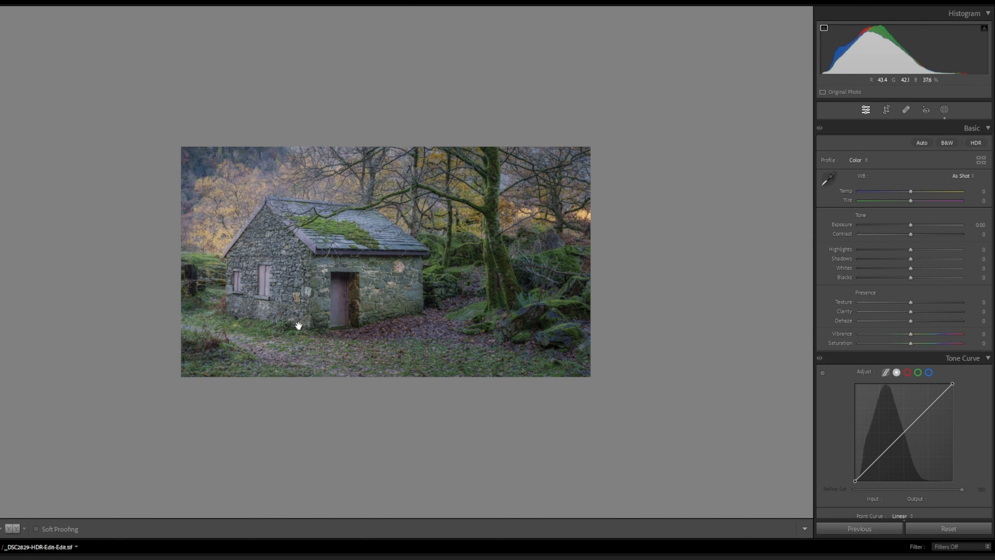
# Create a new brush mask with a smaller brush, exposure 0.18 and temperature 4.
pyautogui.click(944, 110)
pyautogui.click(761, 27)
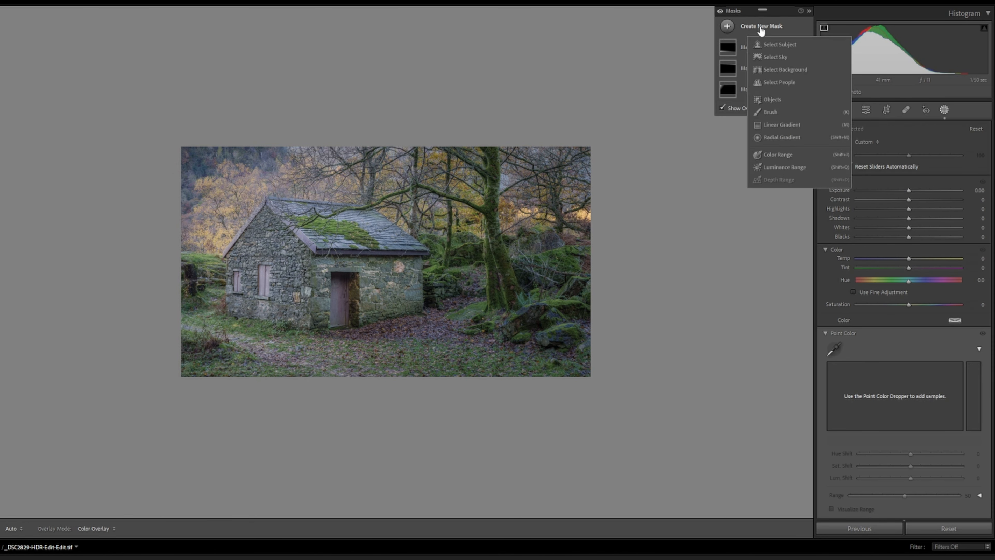
pyautogui.click(767, 112)
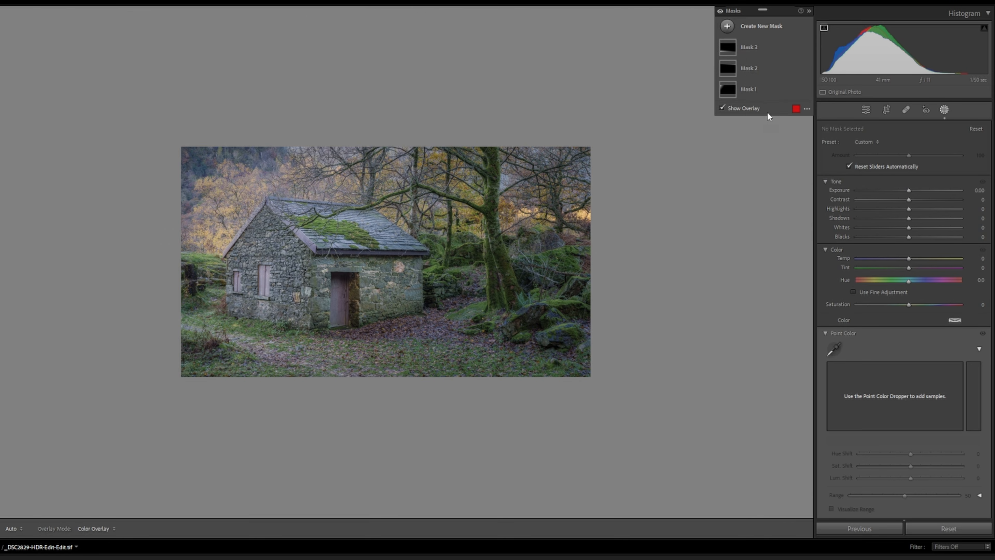
pyautogui.press('[')
pyautogui.press('[')
pyautogui.press('[')
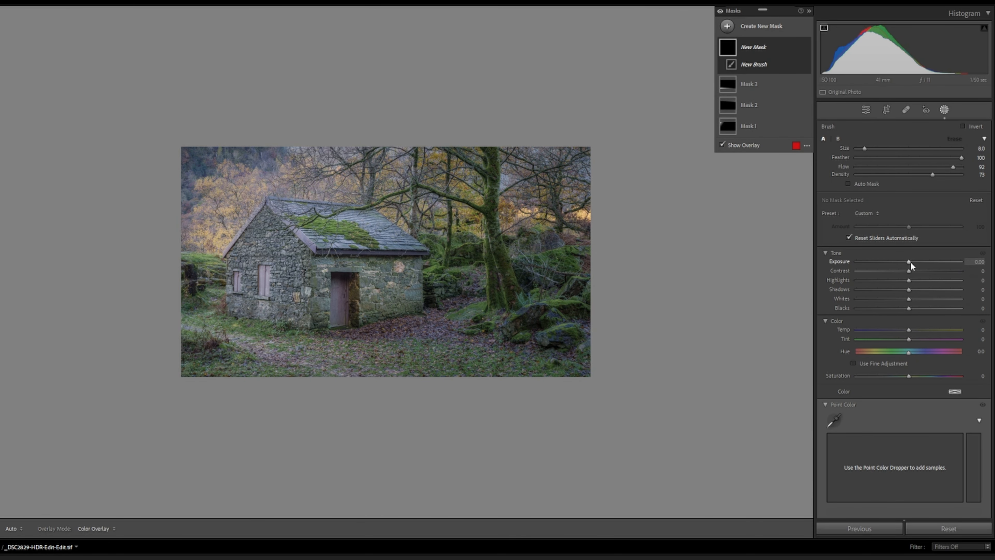
pyautogui.moveTo(910, 262); pyautogui.dragTo(913, 262)
pyautogui.moveTo(909, 328); pyautogui.dragTo(910, 330)
# Paint the brightening brush over the cottage walls, path, door, mossy roof, tree base and the greenery beside the cottage.
pyautogui.moveTo(226, 307)
pyautogui.mouseDown()
pyautogui.moveTo(252, 309)
pyautogui.moveTo(301, 271)
pyautogui.moveTo(292, 276)
pyautogui.moveTo(274, 245)
pyautogui.moveTo(247, 269)
pyautogui.mouseUp()
pyautogui.moveTo(219, 324); pyautogui.dragTo(345, 352)
pyautogui.scroll(-5, 312, 325)
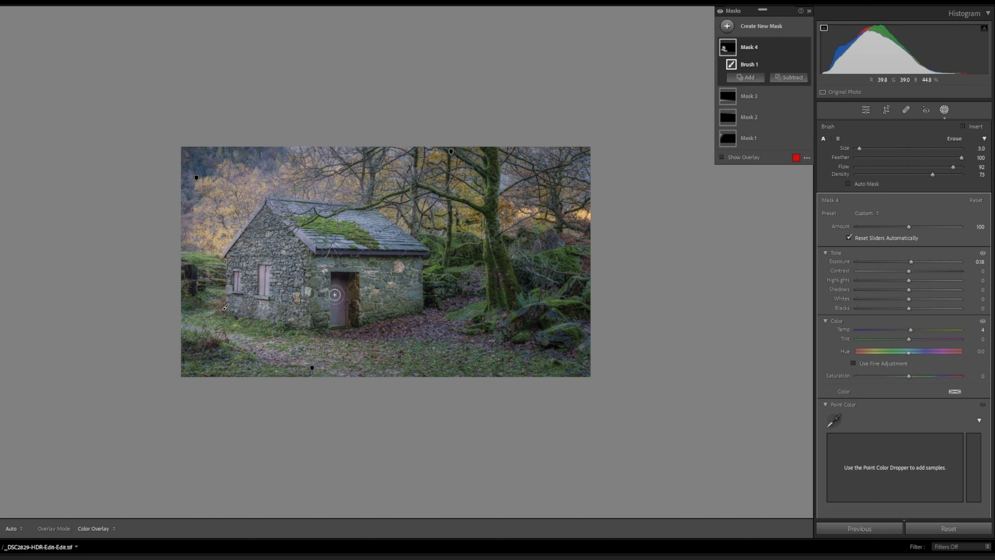
pyautogui.moveTo(334, 290)
pyautogui.mouseDown()
pyautogui.moveTo(338, 320)
pyautogui.moveTo(337, 299)
pyautogui.mouseUp()
pyautogui.moveTo(330, 235)
pyautogui.mouseDown()
pyautogui.moveTo(354, 240)
pyautogui.moveTo(328, 234)
pyautogui.moveTo(345, 214)
pyautogui.moveTo(372, 222)
pyautogui.moveTo(344, 242)
pyautogui.moveTo(384, 232)
pyautogui.moveTo(367, 218)
pyautogui.moveTo(341, 220)
pyautogui.mouseUp()
pyautogui.scroll(-1, 486, 297)
pyautogui.moveTo(430, 266); pyautogui.dragTo(443, 248)
pyautogui.press('h')
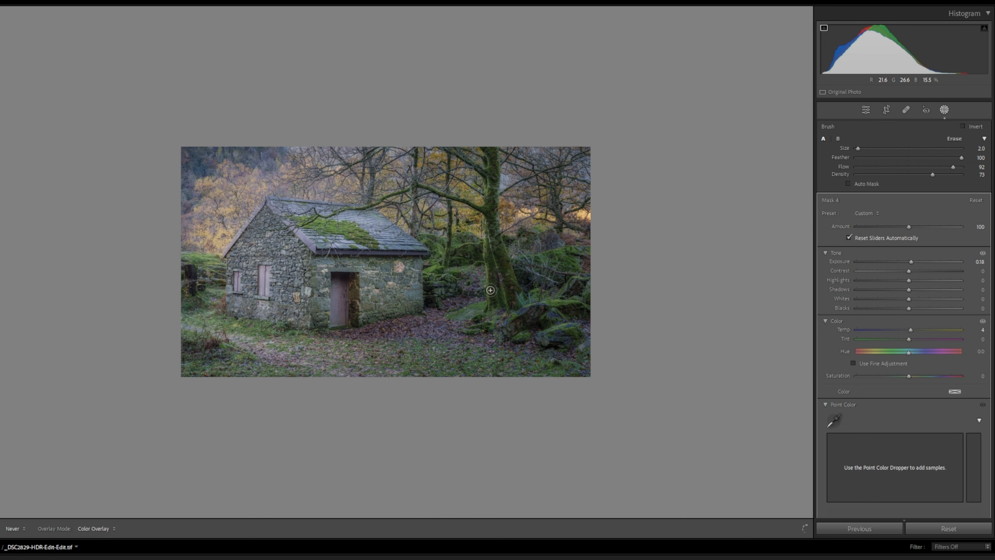
pyautogui.moveTo(495, 324); pyautogui.dragTo(496, 324)
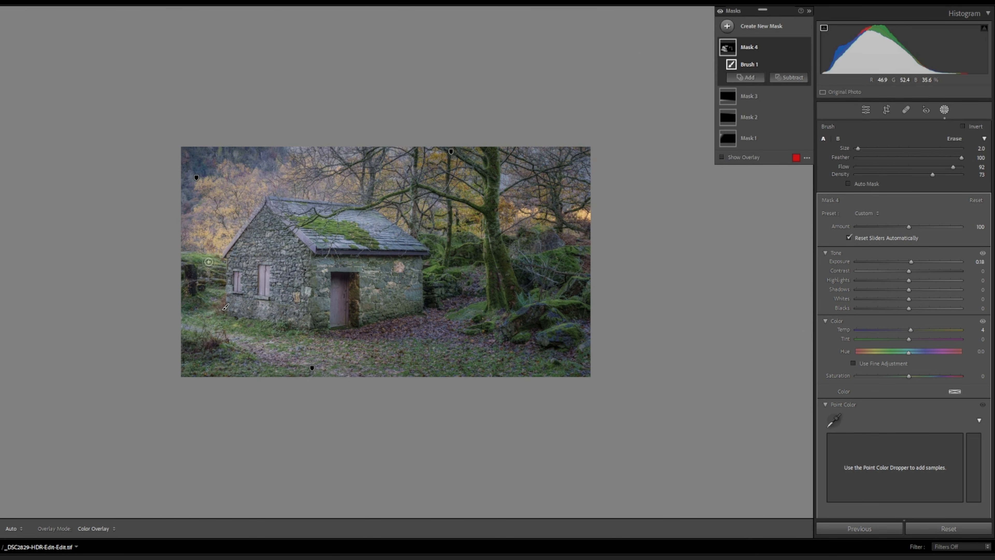
pyautogui.moveTo(207, 263); pyautogui.dragTo(218, 269)
pyautogui.moveTo(210, 304); pyautogui.dragTo(210, 304)
# Create another brush mask with exposure -0.36 and enlarge the brush to size 10.
pyautogui.click(767, 27)
pyautogui.click(761, 112)
pyautogui.scroll(-2, 901, 255)
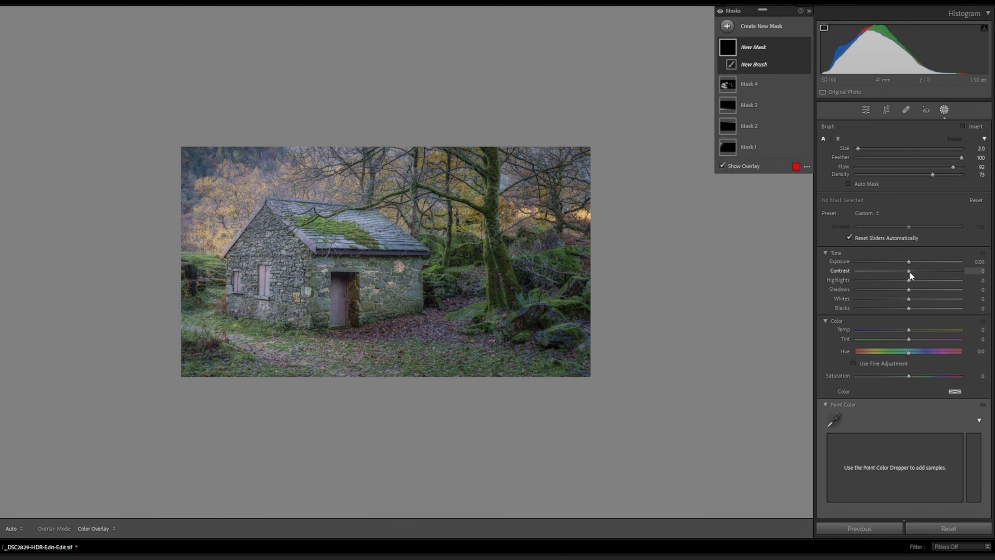
pyautogui.moveTo(910, 261); pyautogui.dragTo(905, 264)
pyautogui.scroll(4, 242, 369)
# Paint the darkening brush across the foreground, along the cottage's base and around the doorway, varying the brush size.
pyautogui.moveTo(189, 357)
pyautogui.mouseDown()
pyautogui.moveTo(233, 375)
pyautogui.moveTo(389, 389)
pyautogui.moveTo(588, 388)
pyautogui.mouseUp()
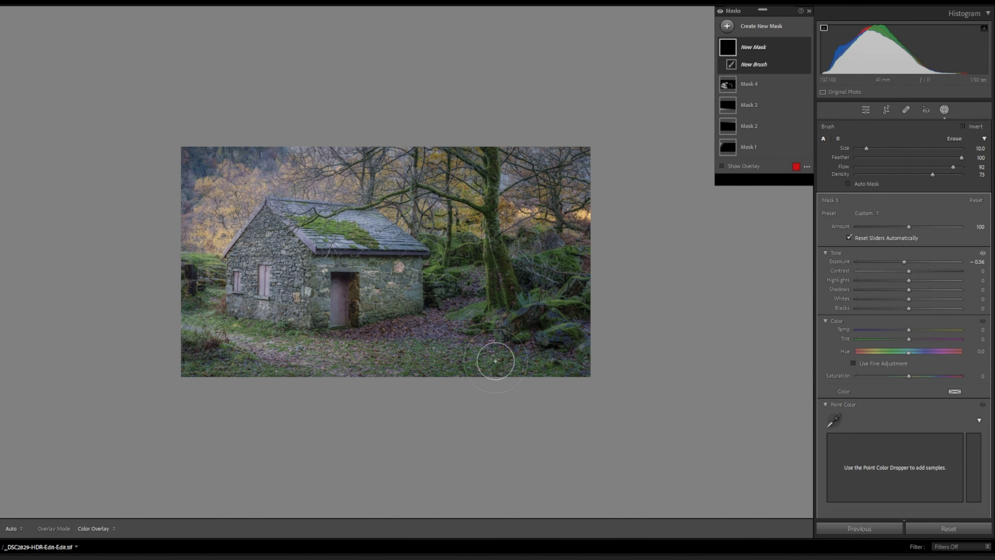
pyautogui.scroll(-3, 370, 313)
pyautogui.moveTo(374, 312); pyautogui.dragTo(420, 298)
pyautogui.scroll(-4, 271, 316)
pyautogui.moveTo(232, 317)
pyautogui.mouseDown()
pyautogui.moveTo(287, 325)
pyautogui.moveTo(298, 311)
pyautogui.moveTo(312, 322)
pyautogui.moveTo(286, 331)
pyautogui.mouseUp()
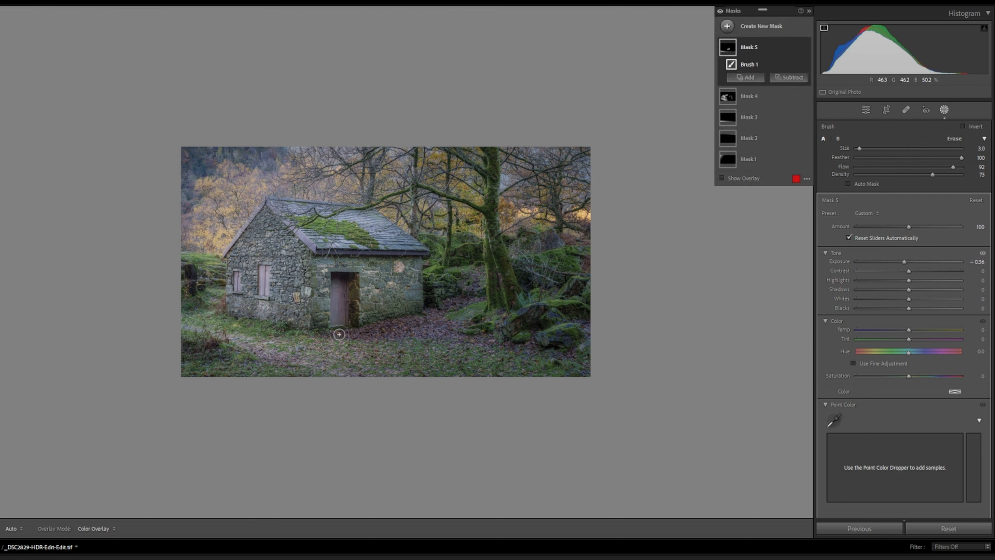
pyautogui.scroll(3, 392, 329)
pyautogui.moveTo(423, 327)
pyautogui.mouseDown()
pyautogui.moveTo(471, 336)
pyautogui.moveTo(426, 326)
pyautogui.mouseUp()
pyautogui.scroll(-3, 370, 311)
pyautogui.moveTo(354, 319)
pyautogui.mouseDown()
pyautogui.moveTo(353, 282)
pyautogui.moveTo(335, 271)
pyautogui.mouseUp()
pyautogui.scroll(3, 329, 260)
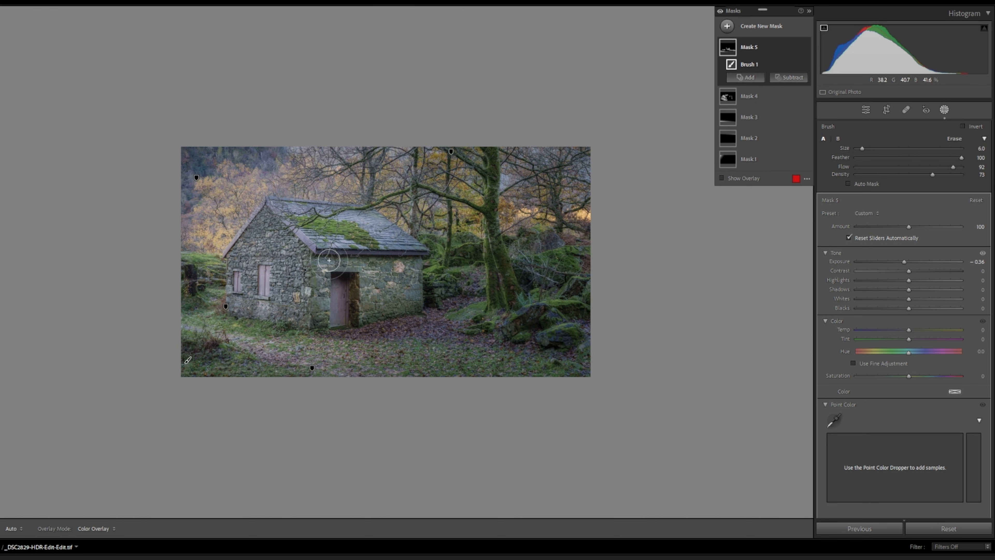
# Paint the darkening brush along the roof edges and the photo's left and upper-left borders.
pyautogui.scroll(-2, 325, 253)
pyautogui.press('h')
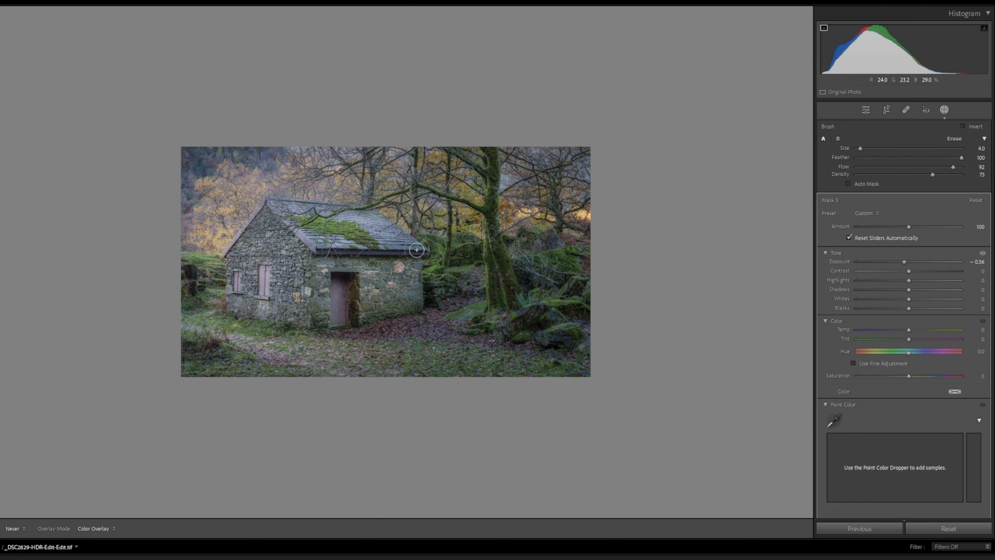
pyautogui.press('h')
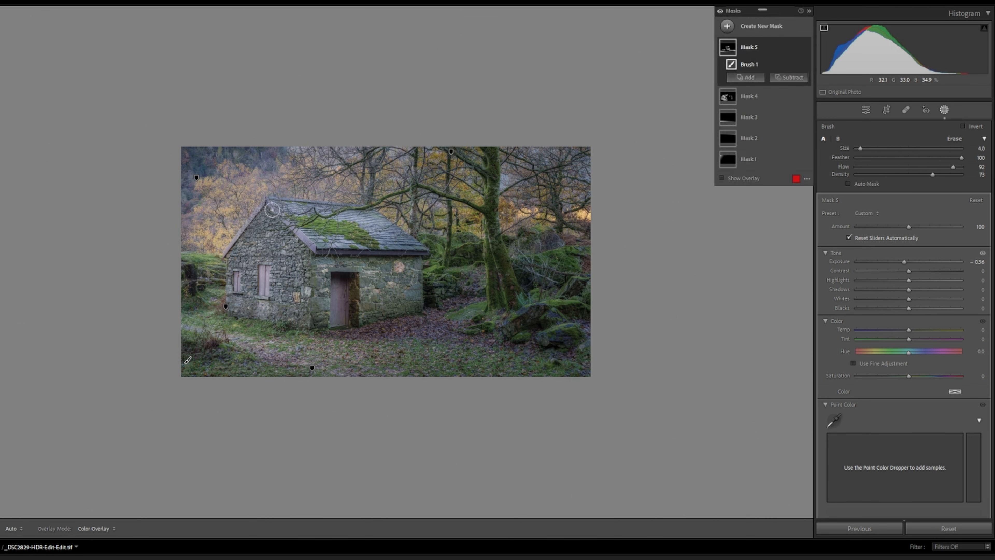
pyautogui.press('h')
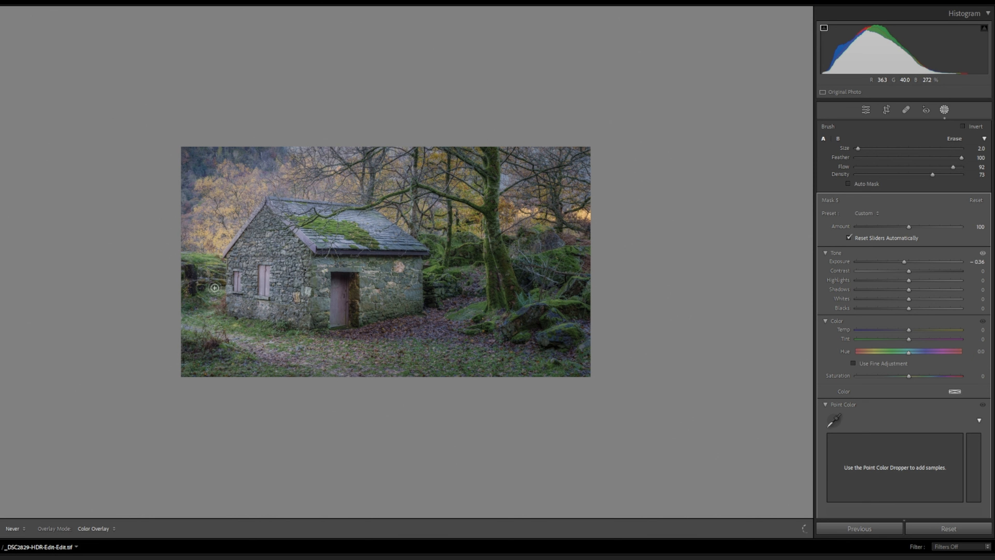
pyautogui.press('h')
pyautogui.press('h')
pyautogui.moveTo(179, 324); pyautogui.dragTo(179, 279)
pyautogui.scroll(4, 181, 274)
pyautogui.click(186, 262)
pyautogui.moveTo(183, 222)
pyautogui.mouseDown()
pyautogui.moveTo(204, 219)
pyautogui.moveTo(189, 180)
pyautogui.mouseUp()
pyautogui.moveTo(228, 150); pyautogui.dragTo(309, 153)
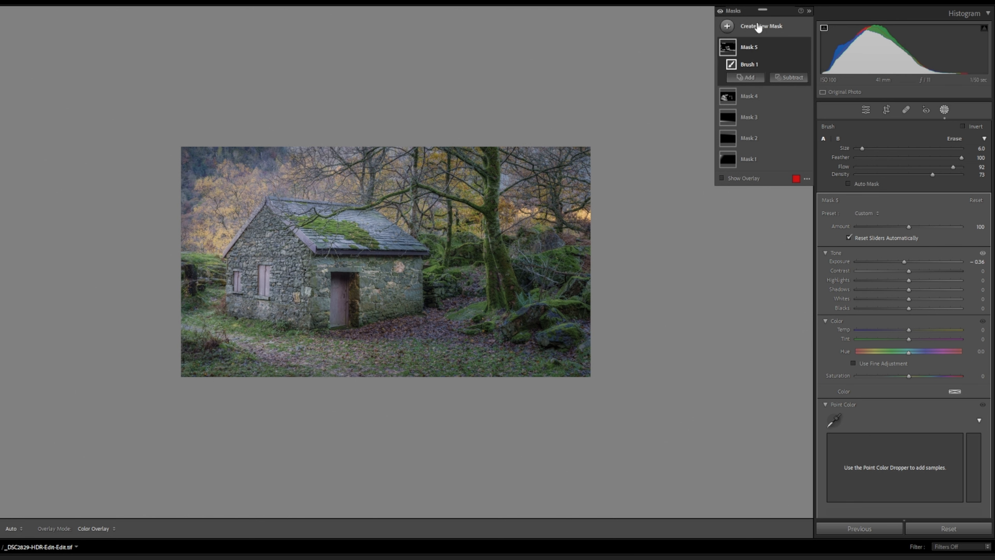
# Add a radial gradient mask centred on the cottage's windowed gable wall and set its temperature to 8.
pyautogui.click(766, 31)
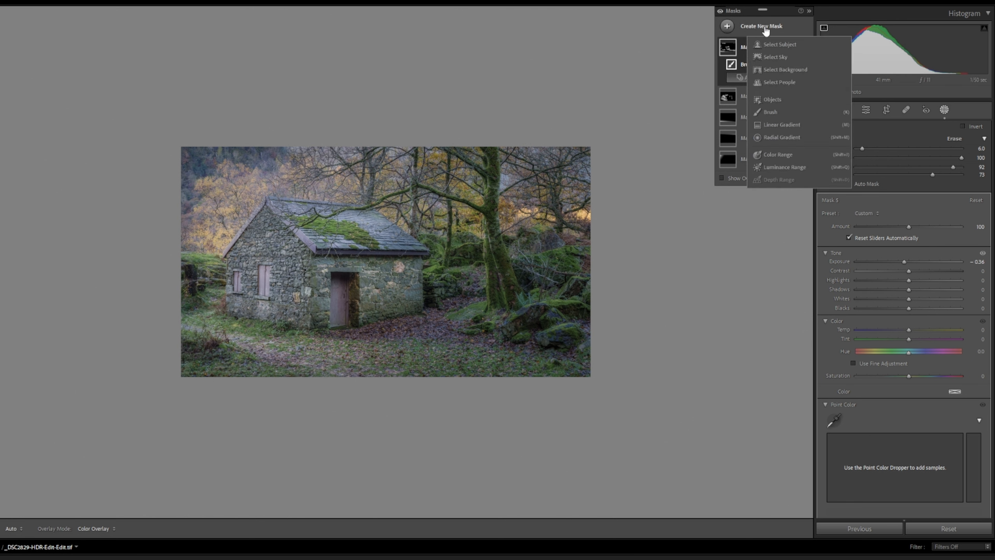
pyautogui.click(776, 138)
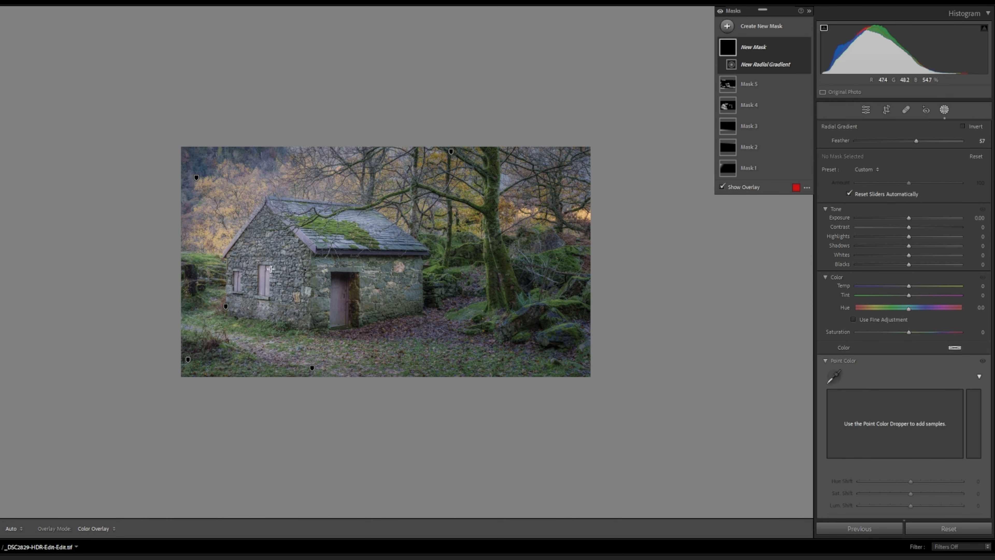
pyautogui.moveTo(270, 268); pyautogui.dragTo(363, 377)
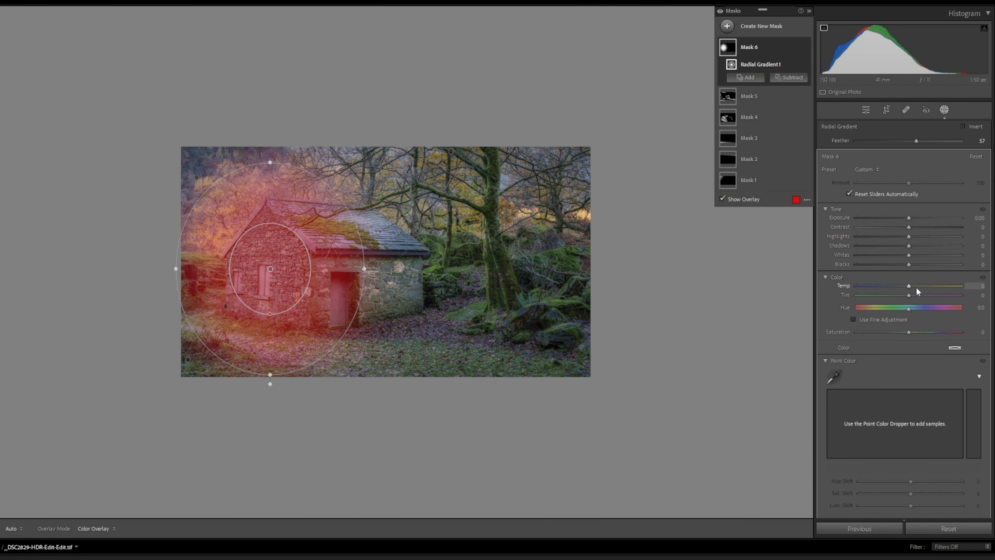
pyautogui.moveTo(908, 287); pyautogui.dragTo(909, 288)
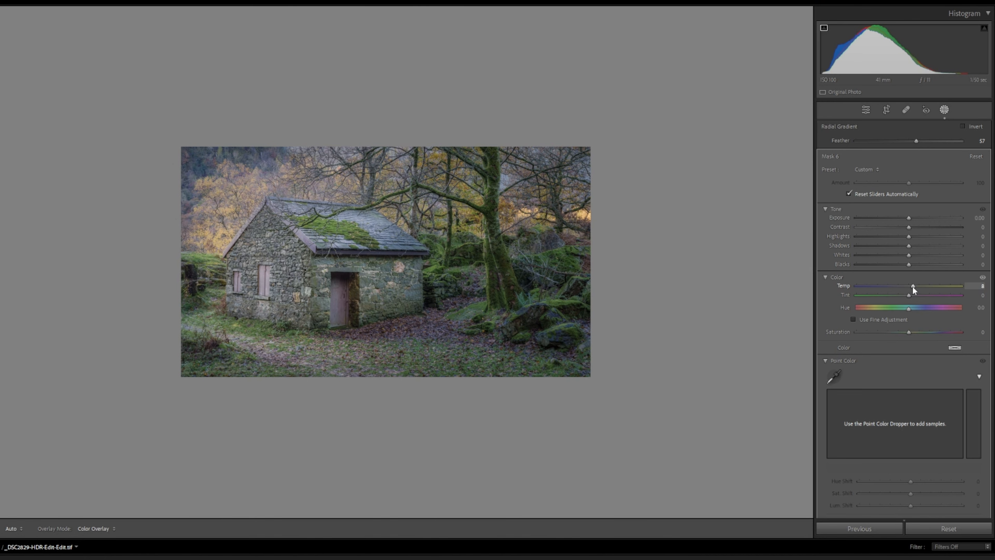
# Set the gable wall radial mask's texture to 5 and its temperature to 13.
pyautogui.scroll(-15, 904, 322)
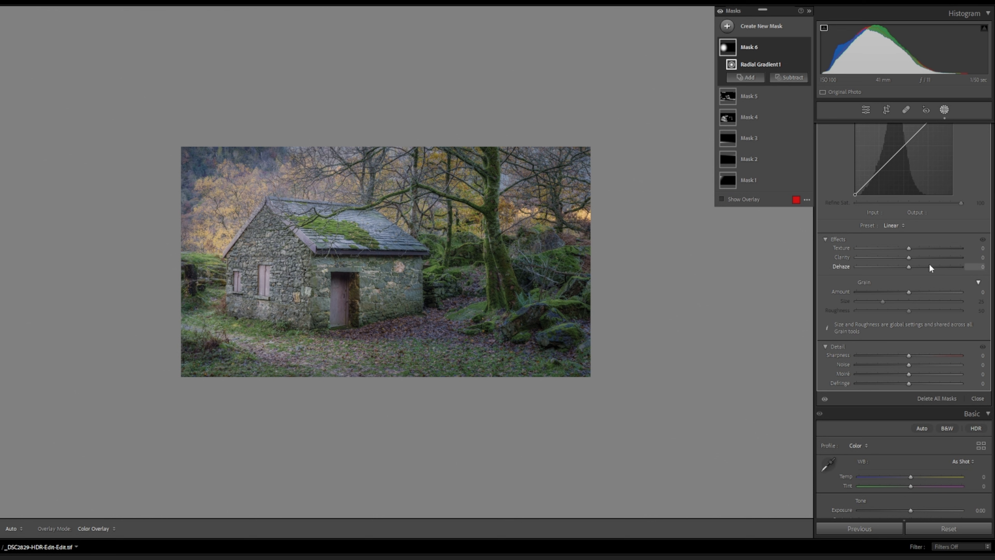
pyautogui.moveTo(909, 247); pyautogui.dragTo(911, 247)
pyautogui.scroll(1, 935, 243)
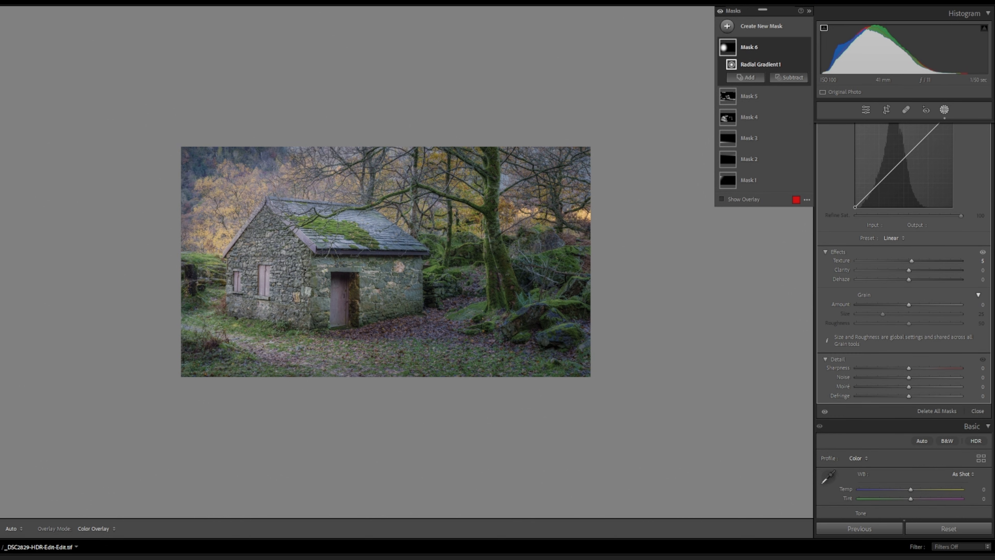
pyautogui.moveTo(993, 227); pyautogui.dragTo(993, 112)
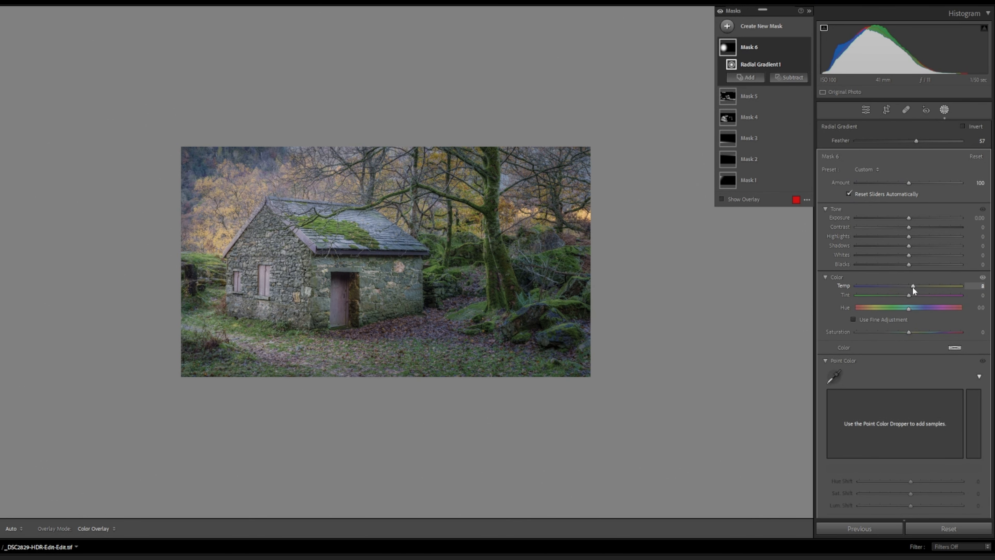
pyautogui.moveTo(913, 287); pyautogui.dragTo(915, 286)
# Hide and show Mask 6 repeatedly to compare the cottage with and without its adjustments.
pyautogui.click(805, 49)
pyautogui.click(806, 47)
pyautogui.click(806, 46)
pyautogui.click(806, 47)
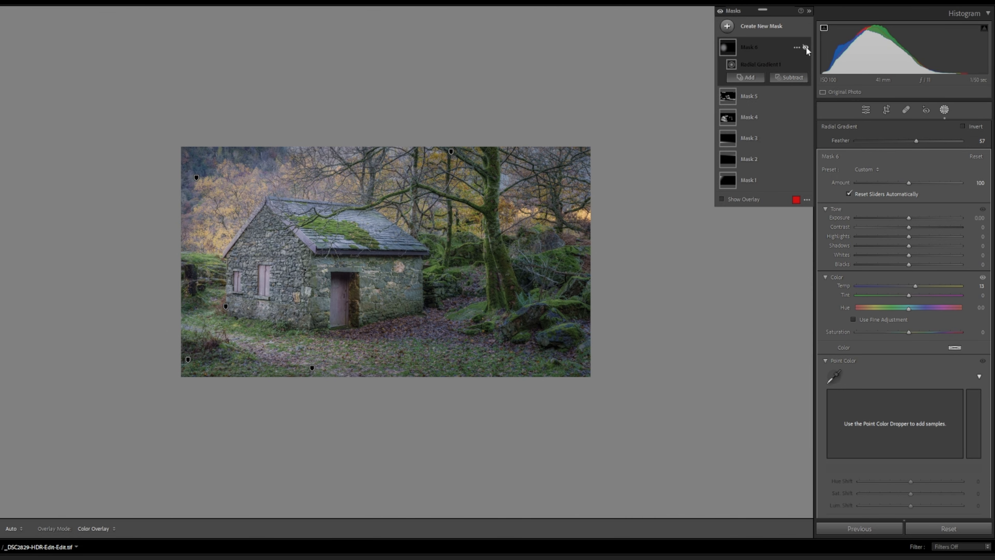
pyautogui.click(806, 46)
pyautogui.click(806, 47)
pyautogui.click(806, 47)
pyautogui.click(806, 46)
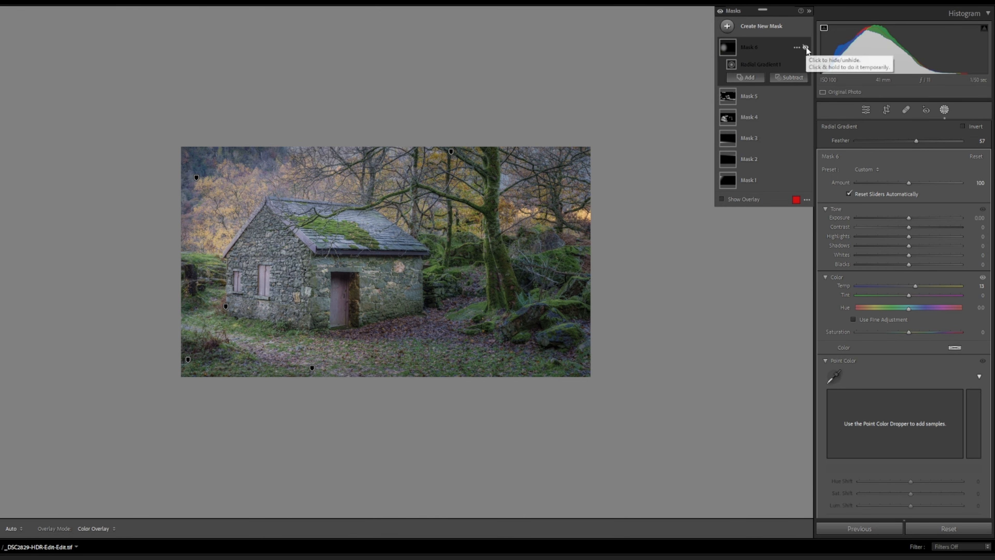
pyautogui.click(806, 47)
pyautogui.click(806, 46)
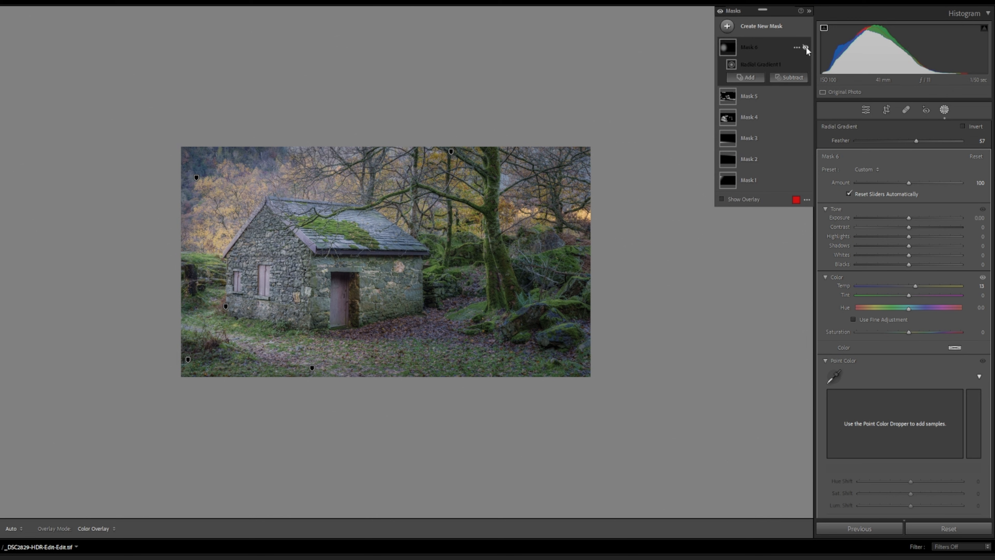
# Show Mask 6 again and add a tilted radial gradient mask over the autumn trees beside the gable wall.
pyautogui.click(806, 47)
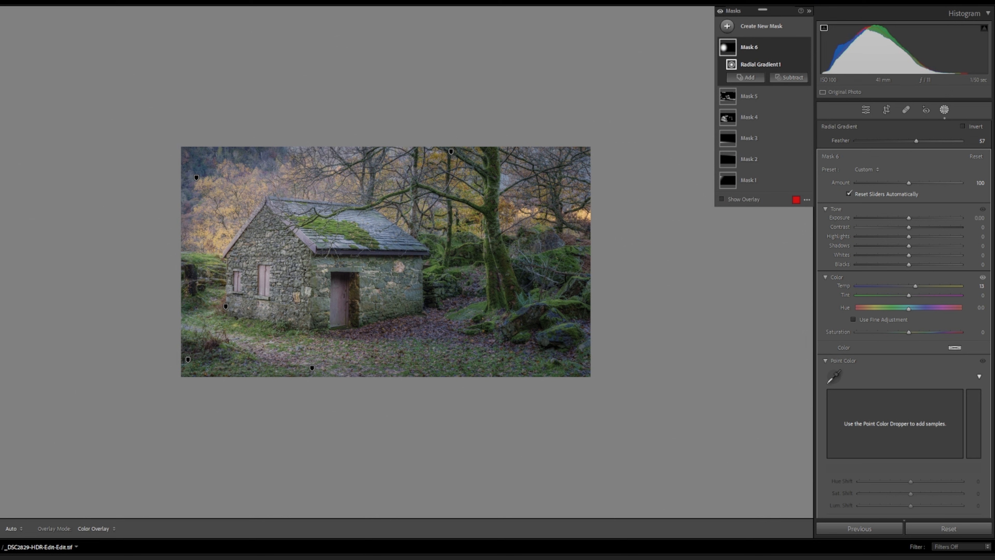
pyautogui.scroll(-5, 903, 321)
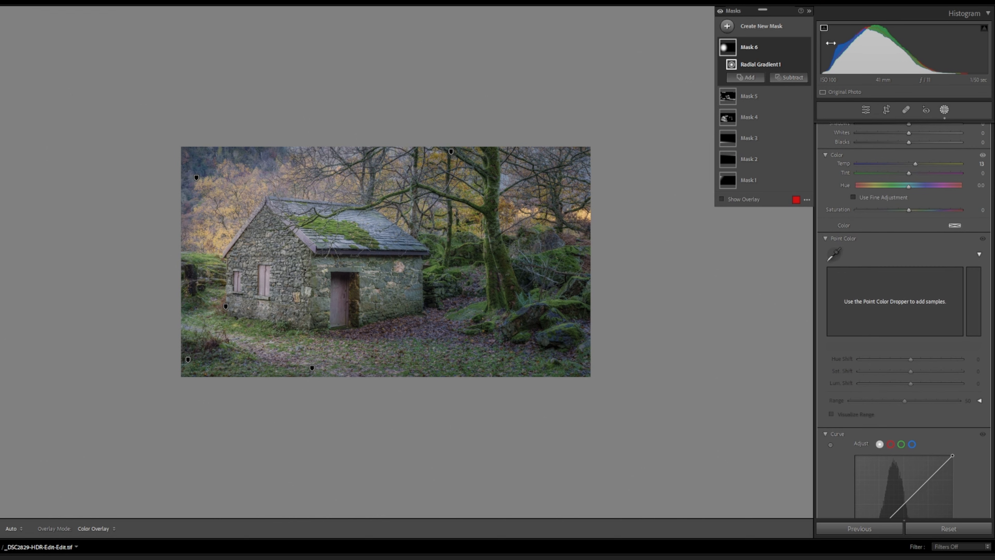
pyautogui.click(764, 29)
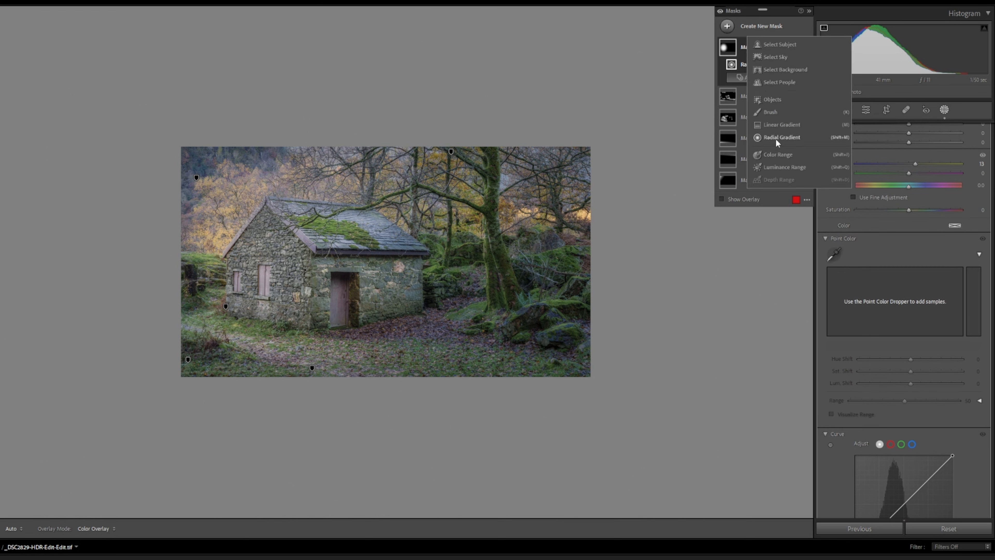
pyautogui.click(756, 151)
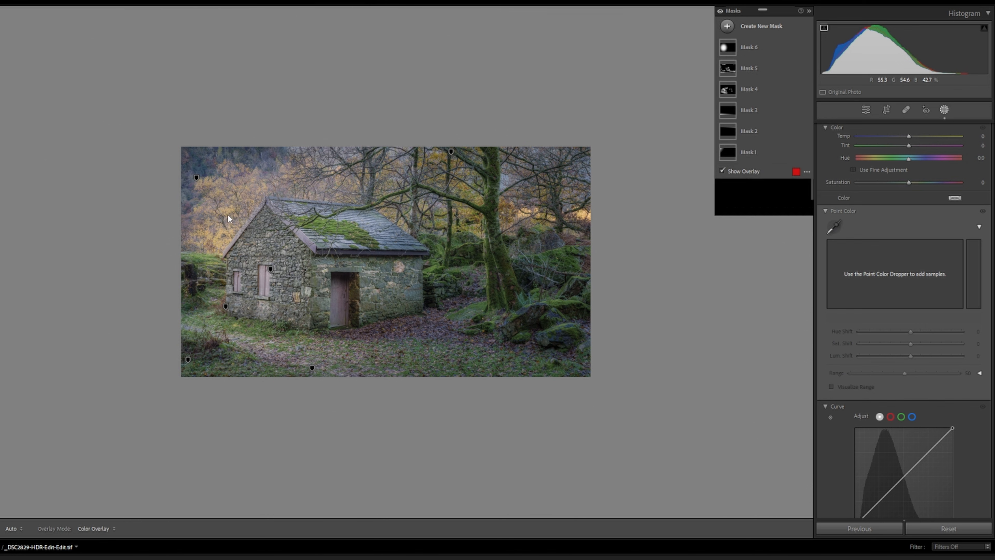
pyautogui.moveTo(228, 210); pyautogui.dragTo(187, 286)
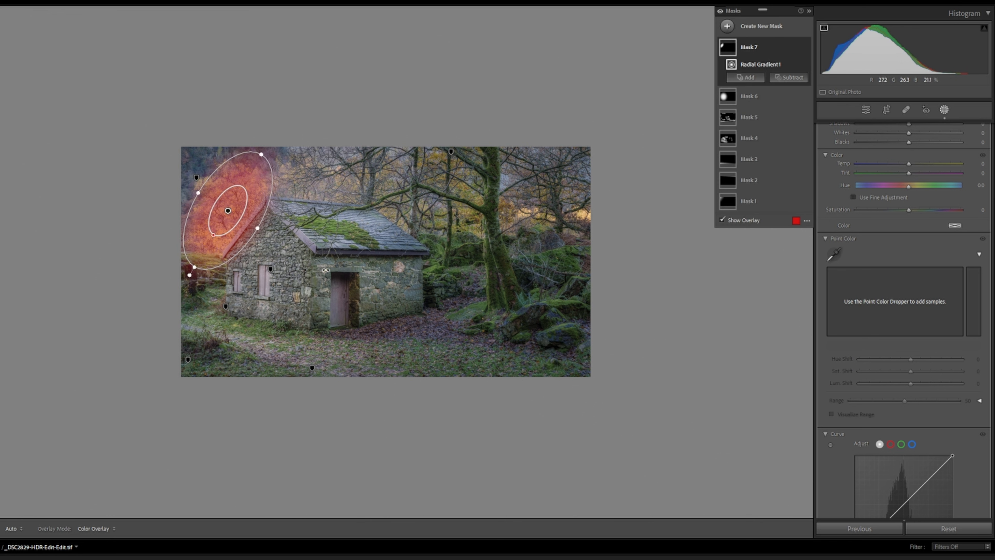
pyautogui.scroll(3, 901, 313)
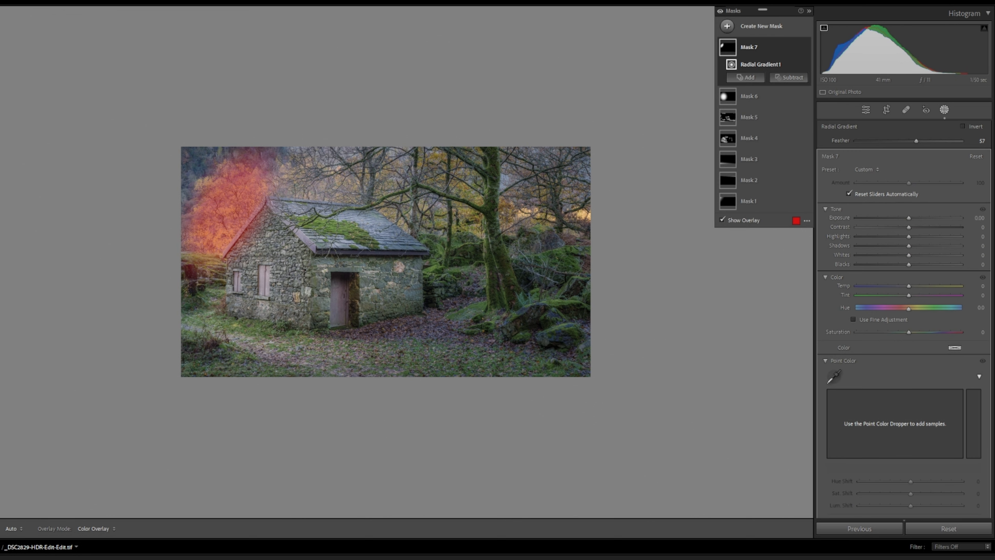
# Raise the whites slightly in the autumn trees' radial mask, and set its temperature to 6 and saturation to 8.
pyautogui.moveTo(909, 256); pyautogui.dragTo(913, 254)
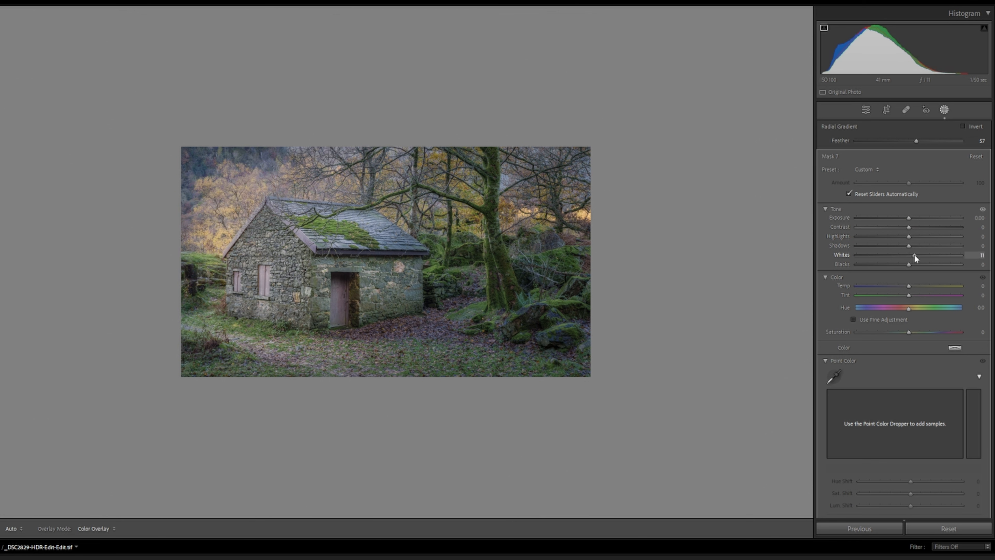
pyautogui.moveTo(909, 286); pyautogui.dragTo(914, 283)
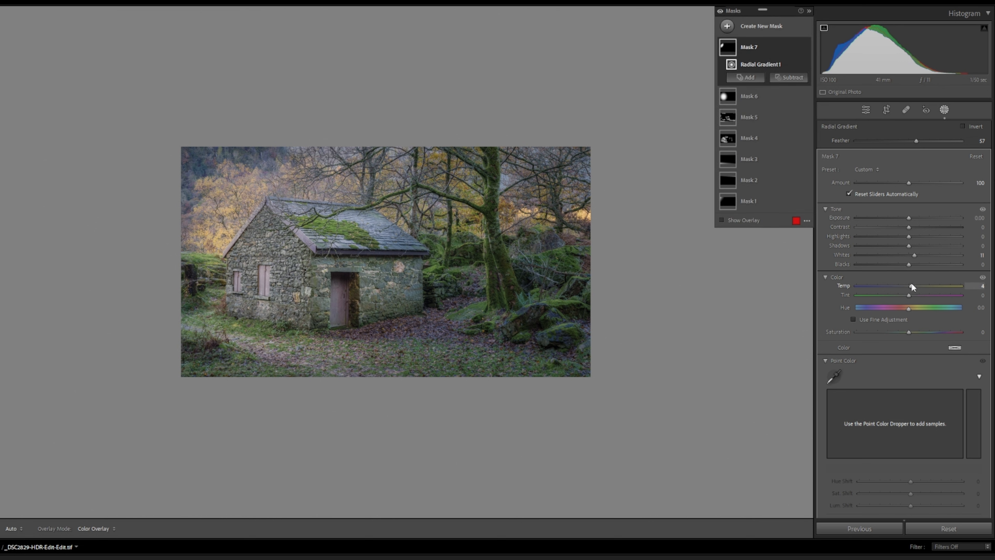
pyautogui.moveTo(912, 284); pyautogui.dragTo(915, 283)
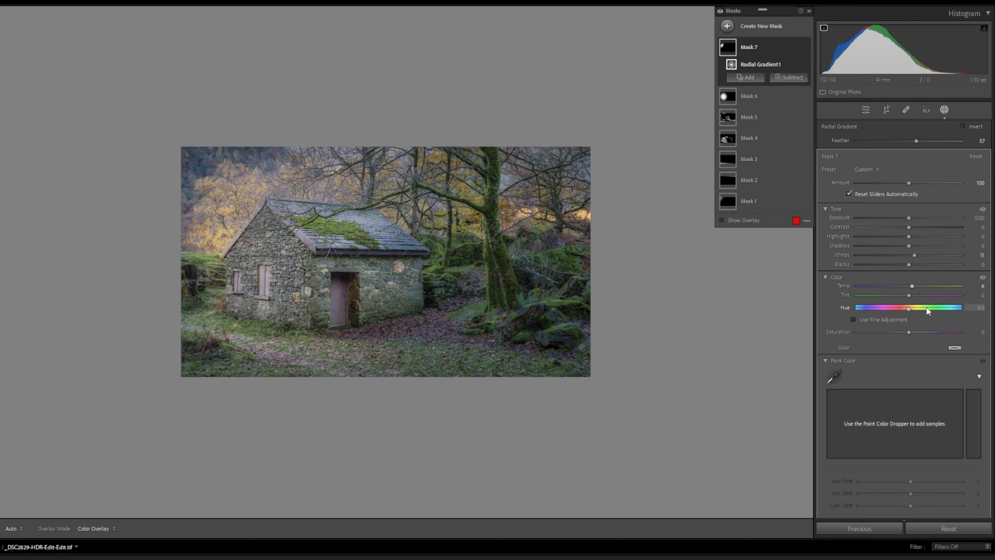
pyautogui.moveTo(907, 331); pyautogui.dragTo(911, 332)
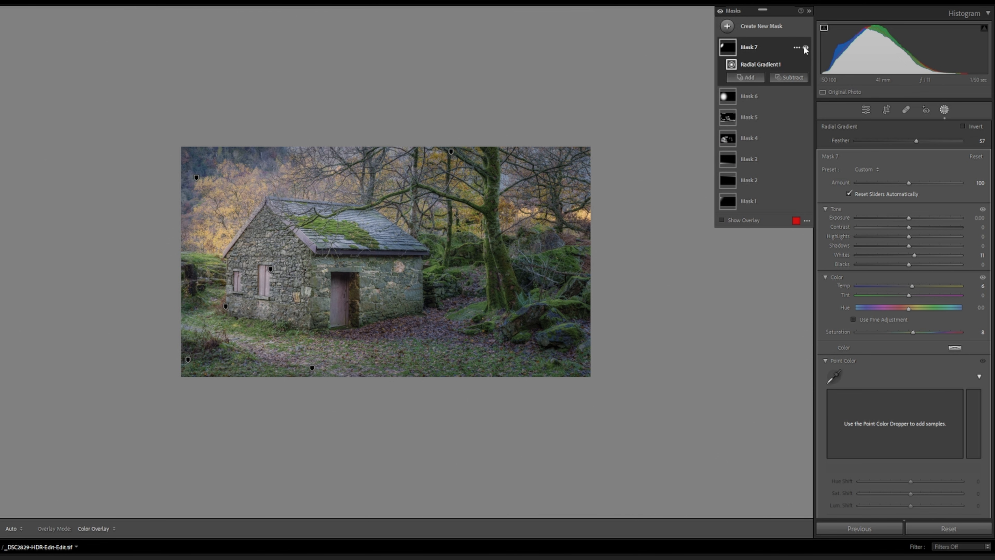
# Hide and show Mask 7 repeatedly to compare the trees with and without its adjustments.
pyautogui.click(804, 47)
pyautogui.click(804, 47)
pyautogui.click(805, 47)
pyautogui.click(805, 47)
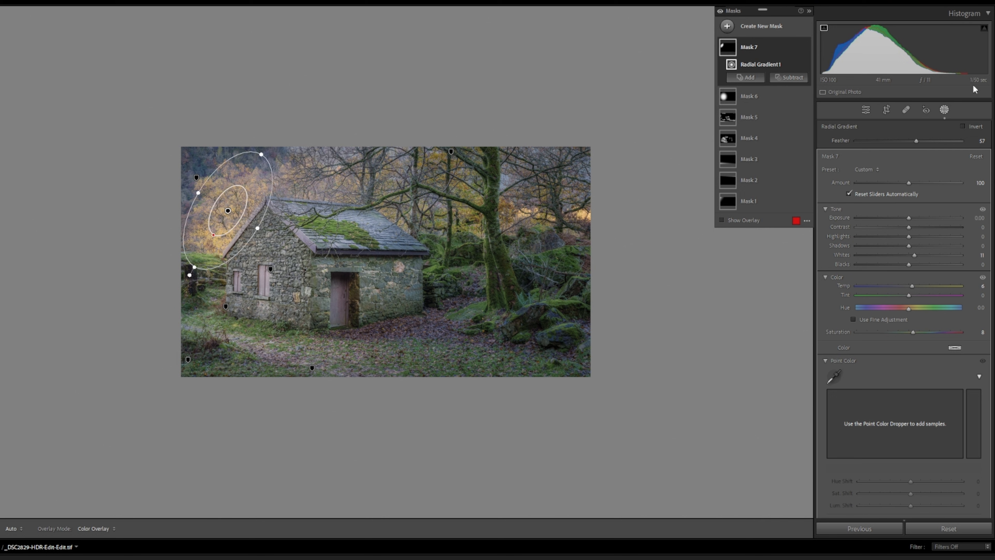
# Sharpen the whole photo with amount 95, radius 0.5, detail 100 and masking 82.
pyautogui.click(945, 110)
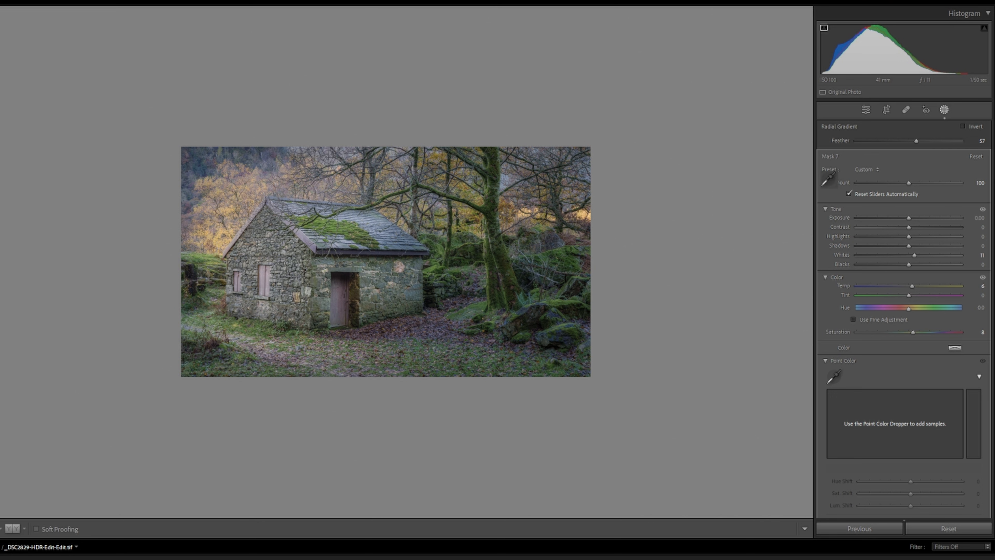
pyautogui.scroll(-5, 904, 321)
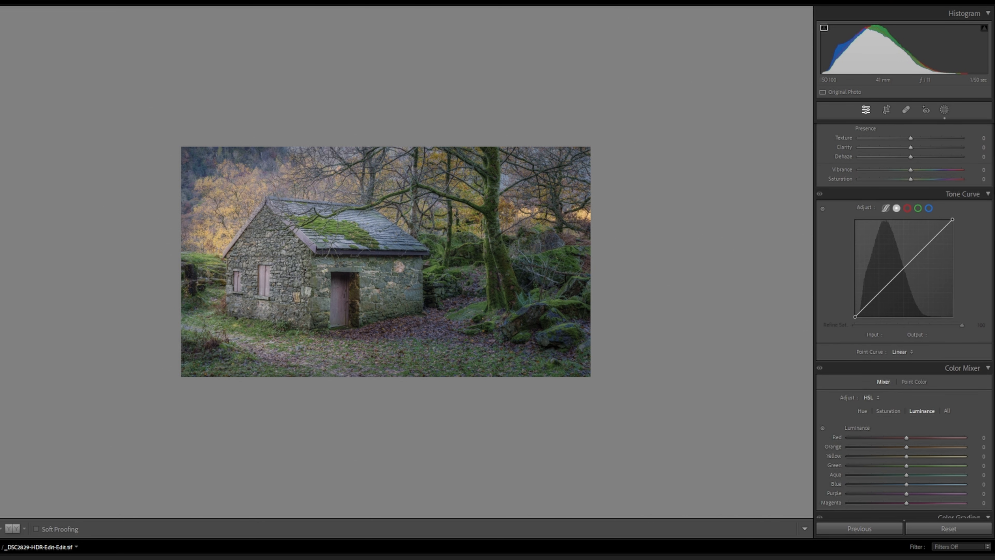
pyautogui.scroll(-15, 981, 322)
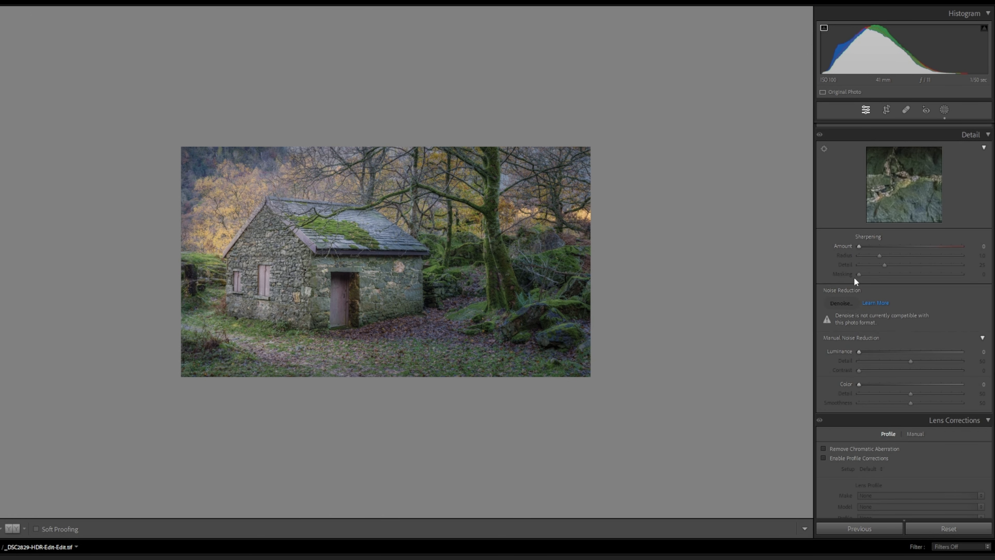
pyautogui.click(863, 248)
pyautogui.press('alt')
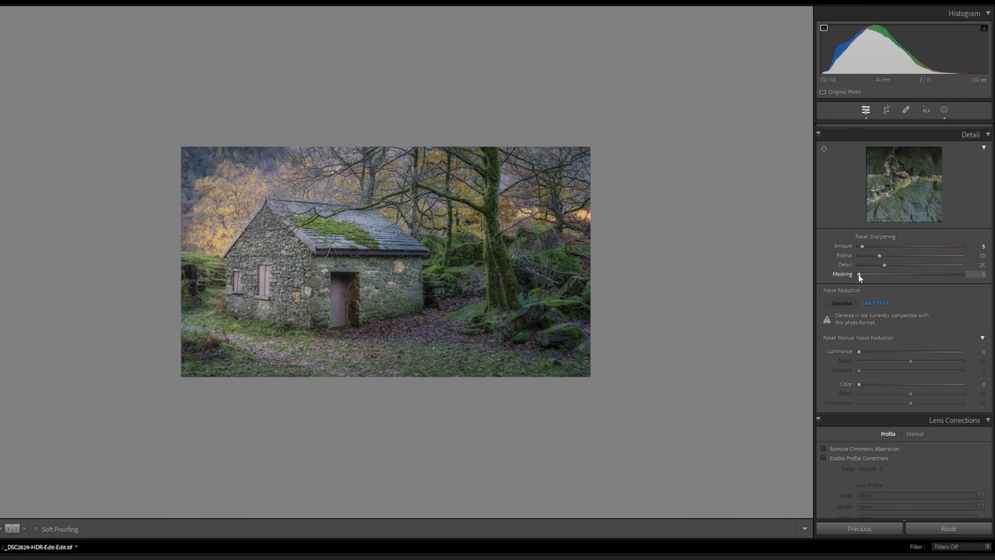
pyautogui.moveTo(858, 274); pyautogui.dragTo(942, 276)
pyautogui.moveTo(884, 265); pyautogui.dragTo(970, 262)
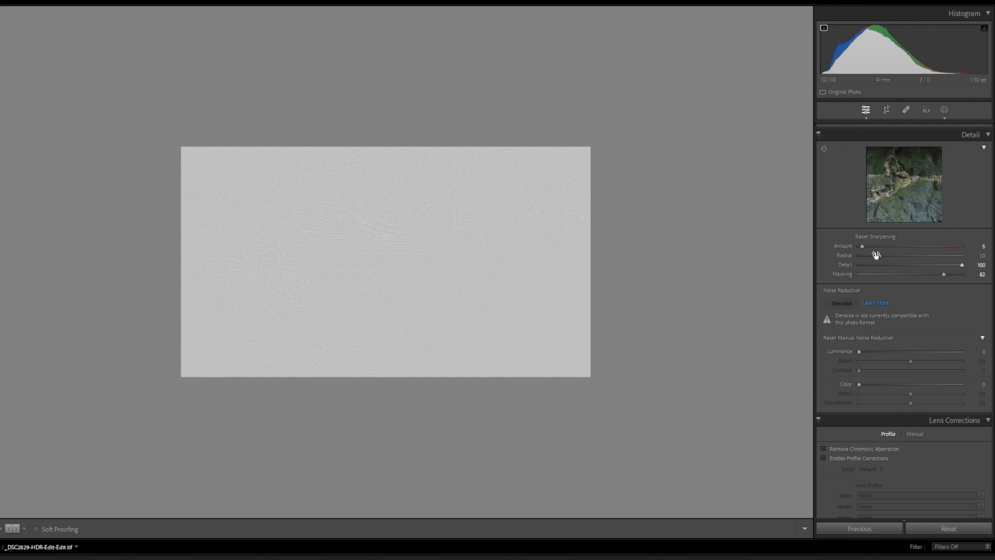
pyautogui.moveTo(879, 255)
pyautogui.mouseDown()
pyautogui.moveTo(844, 257)
pyautogui.moveTo(880, 246)
pyautogui.mouseUp()
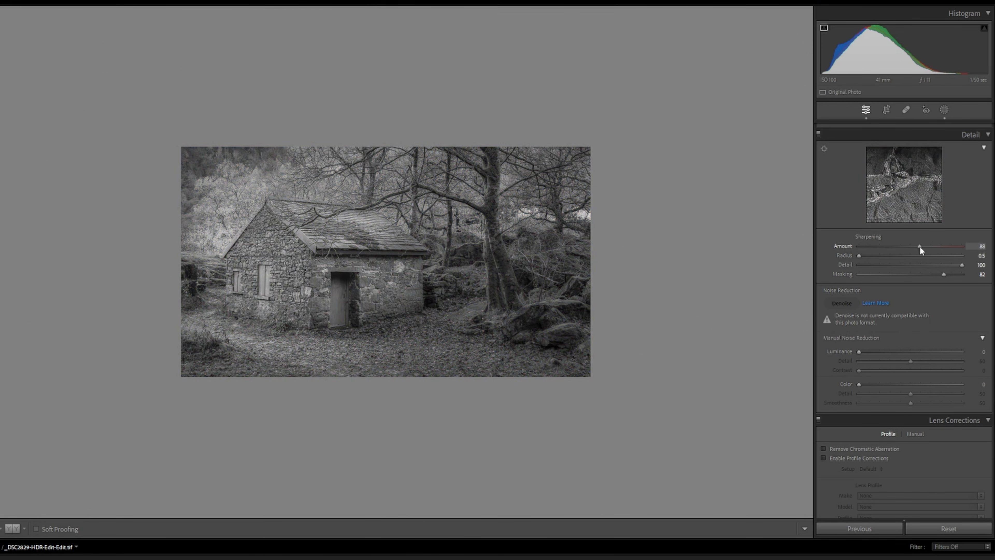
pyautogui.moveTo(924, 246); pyautogui.dragTo(924, 247)
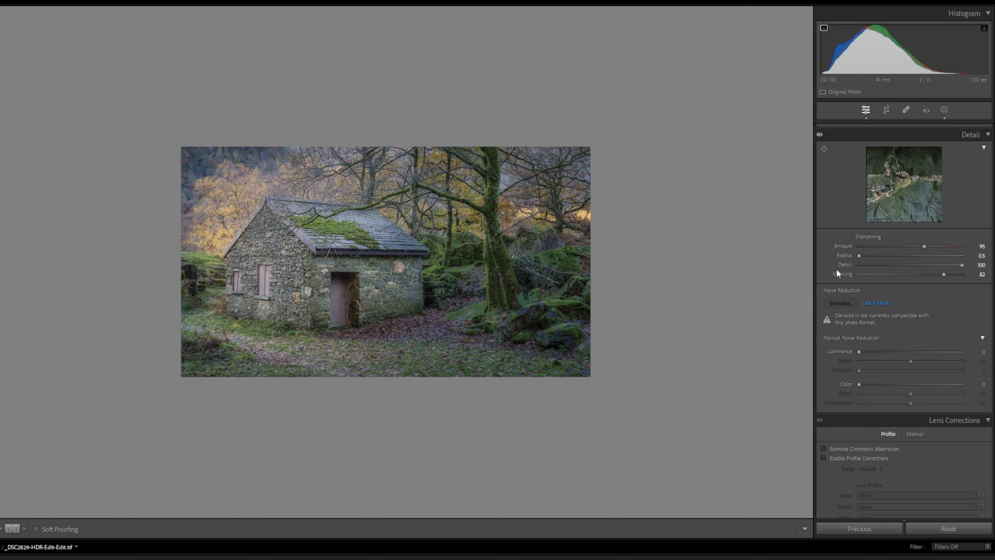
# Add a wide radial gradient mask centred on the cottage and stretched beyond both sides of the photo.
pyautogui.click(945, 109)
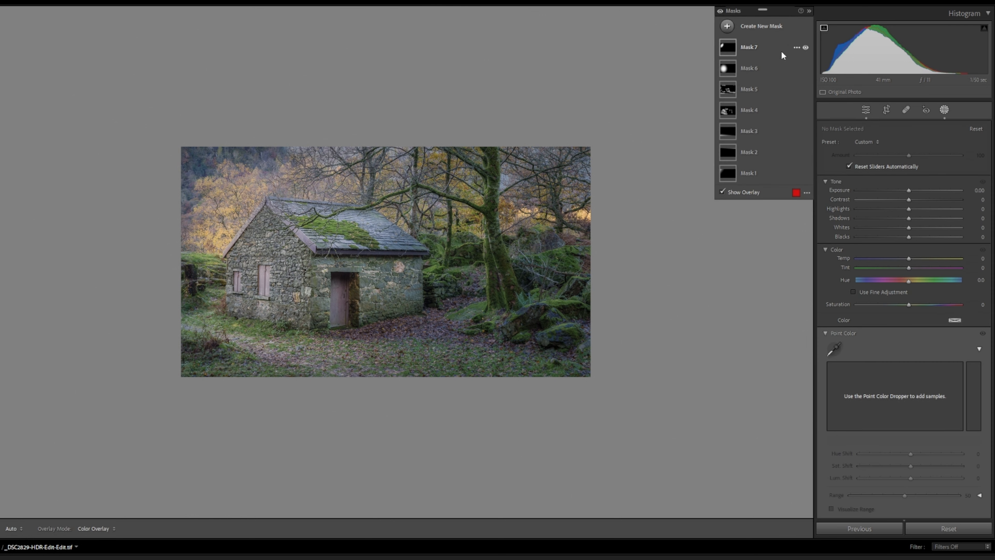
pyautogui.click(767, 32)
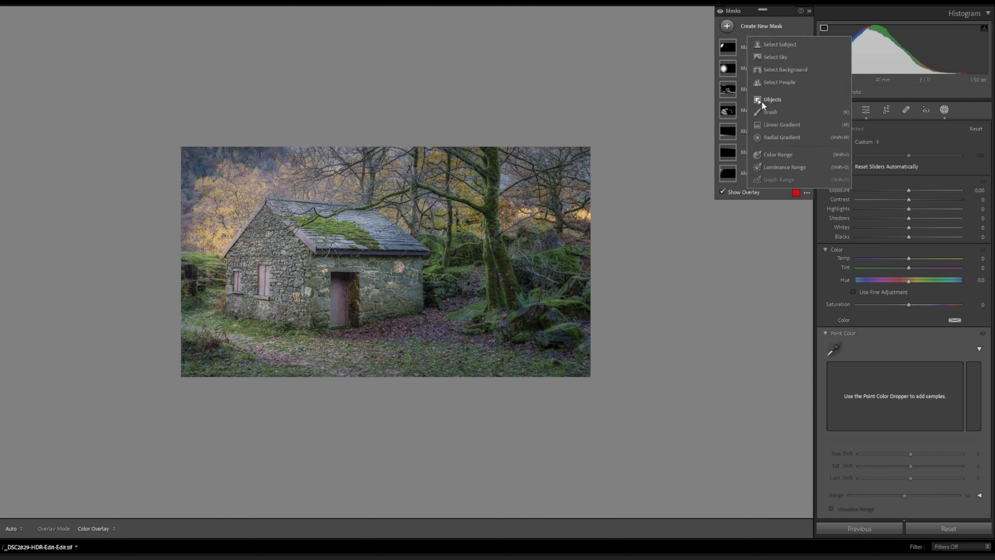
pyautogui.click(778, 138)
pyautogui.moveTo(308, 268); pyautogui.dragTo(635, 388)
pyautogui.moveTo(401, 283); pyautogui.dragTo(433, 277)
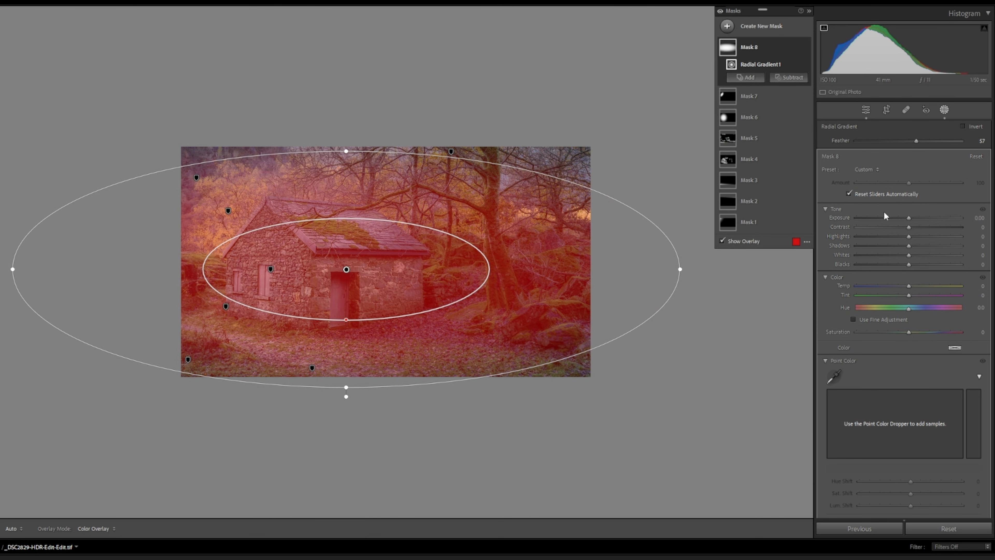
# Invert the wide radial mask and lower its exposure to −0.32 to darken the photo's edges.
pyautogui.click(962, 126)
pyautogui.moveTo(910, 218); pyautogui.dragTo(907, 222)
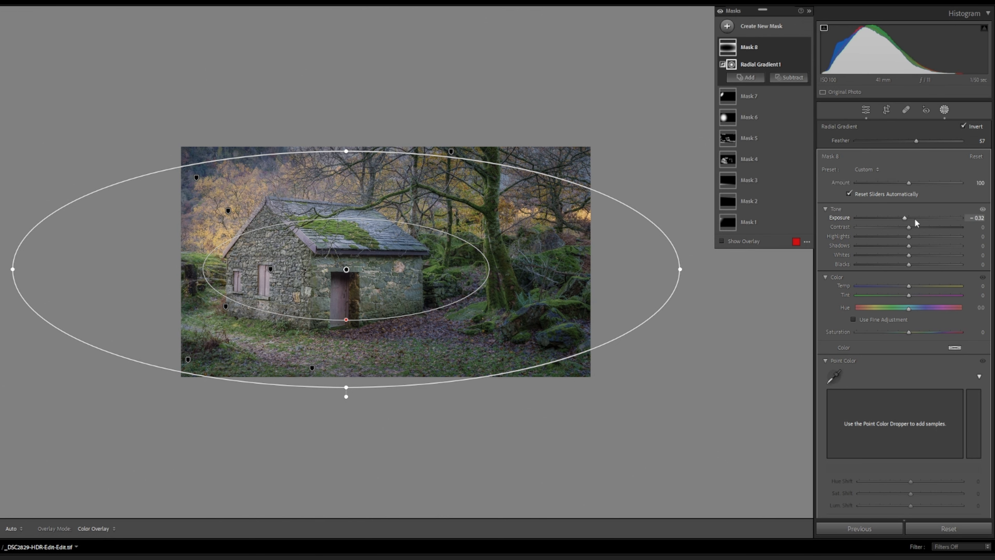
pyautogui.click(945, 112)
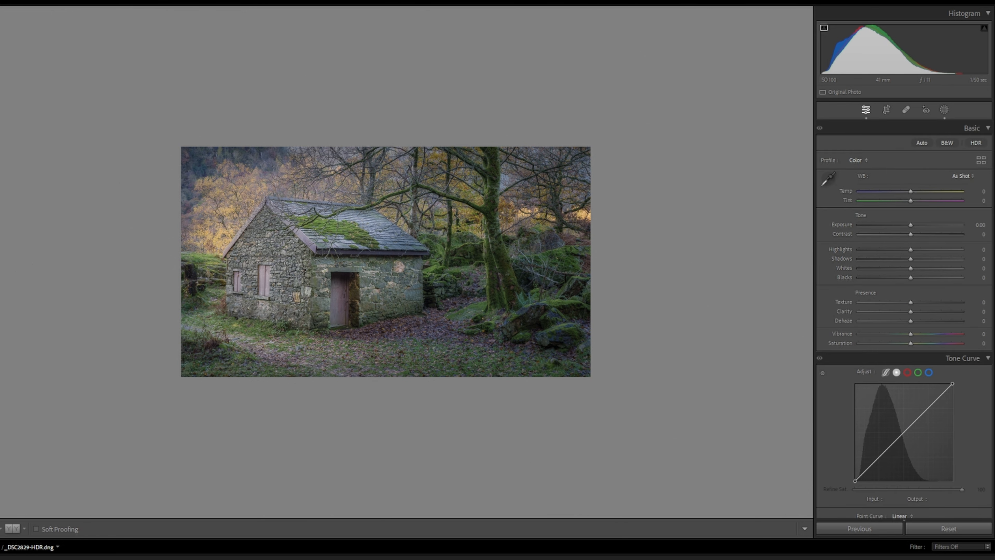
# Compare the original _DSC2829-HDR.dng with the edited _DSC2829-HDR-Edit-Edit.tif.
pyautogui.click(564, 558)
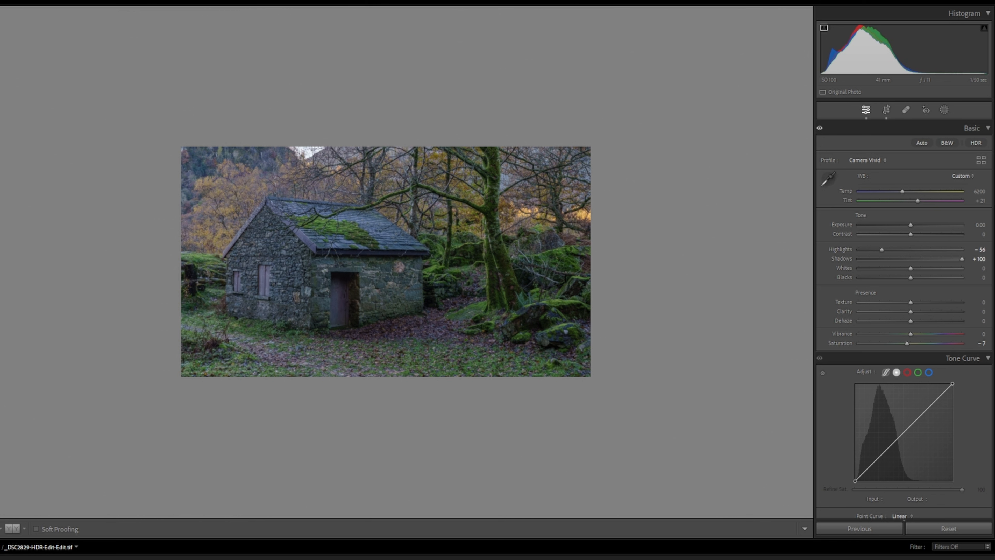
pyautogui.click(588, 558)
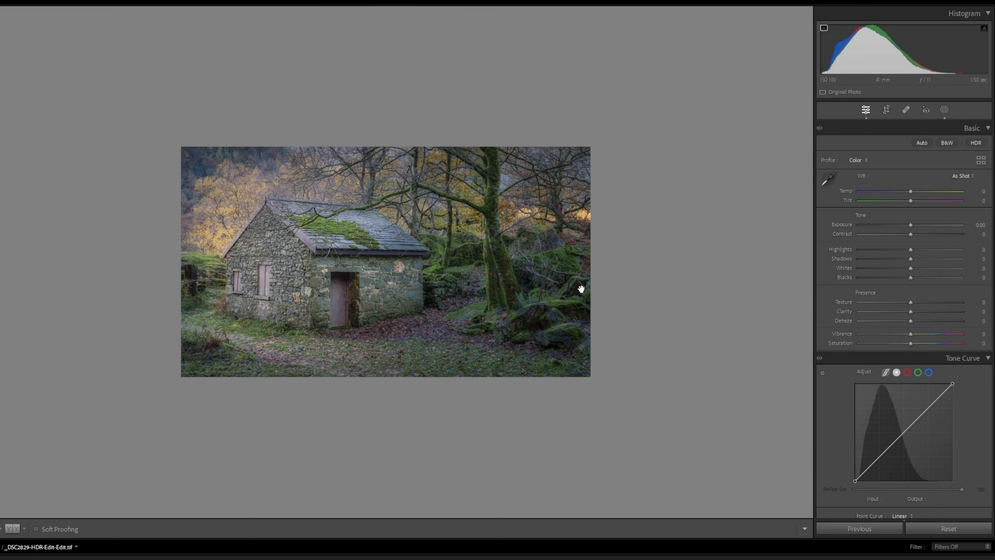
# Lower the exposure of the gable wall's radial mask, Mask 6, to −0.14.
pyautogui.click(944, 110)
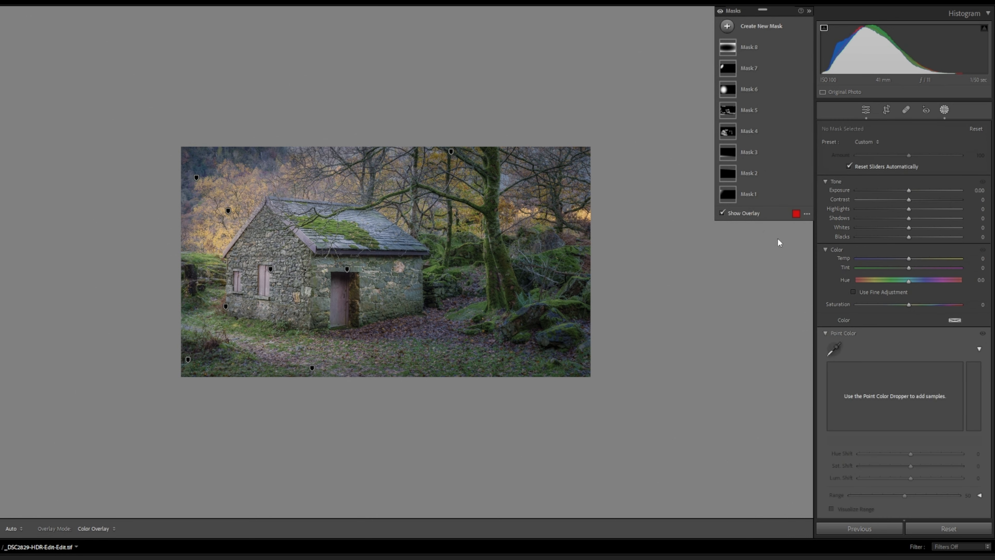
pyautogui.click(726, 90)
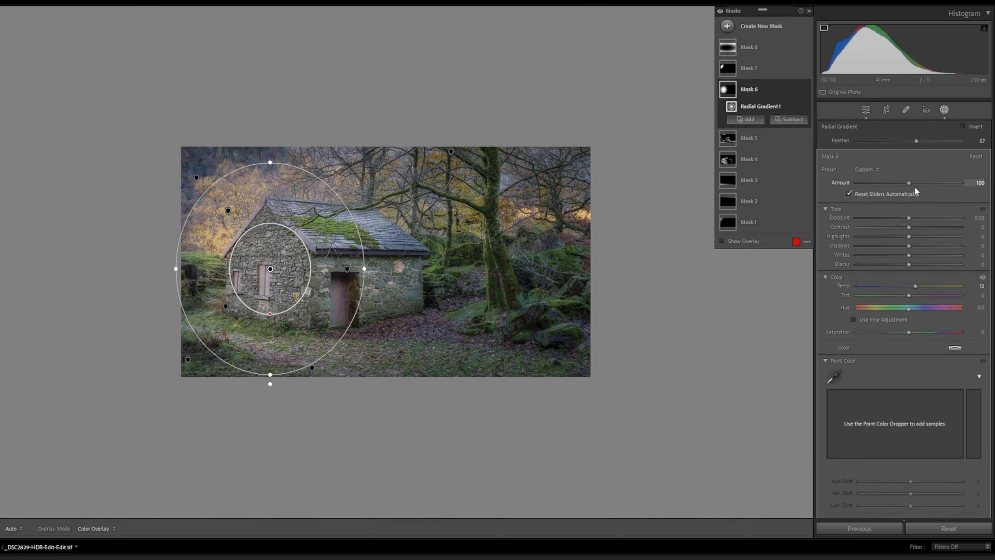
pyautogui.moveTo(909, 218); pyautogui.dragTo(909, 217)
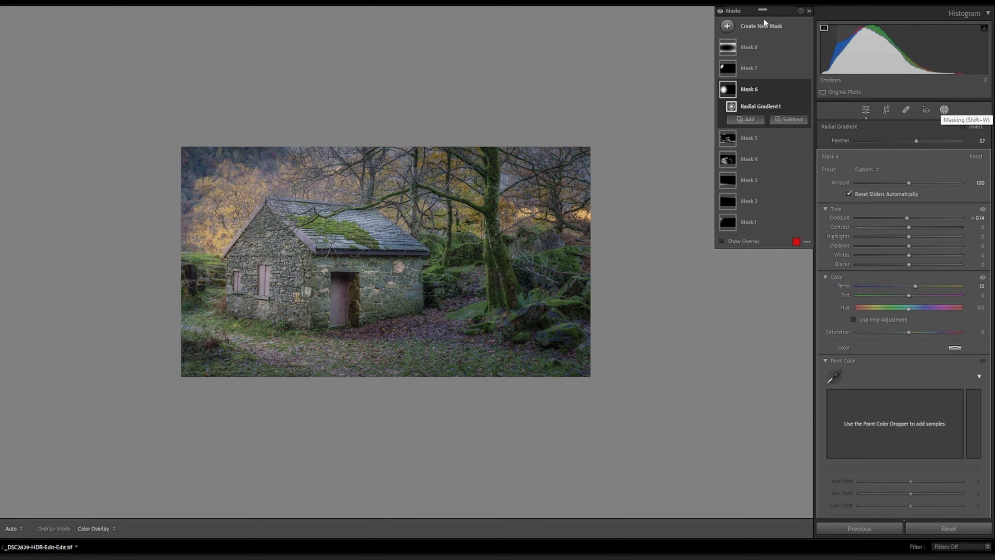
# Add a brush mask with texture 31 and paint it over the cottage's stone walls and the ground in front.
pyautogui.click(759, 26)
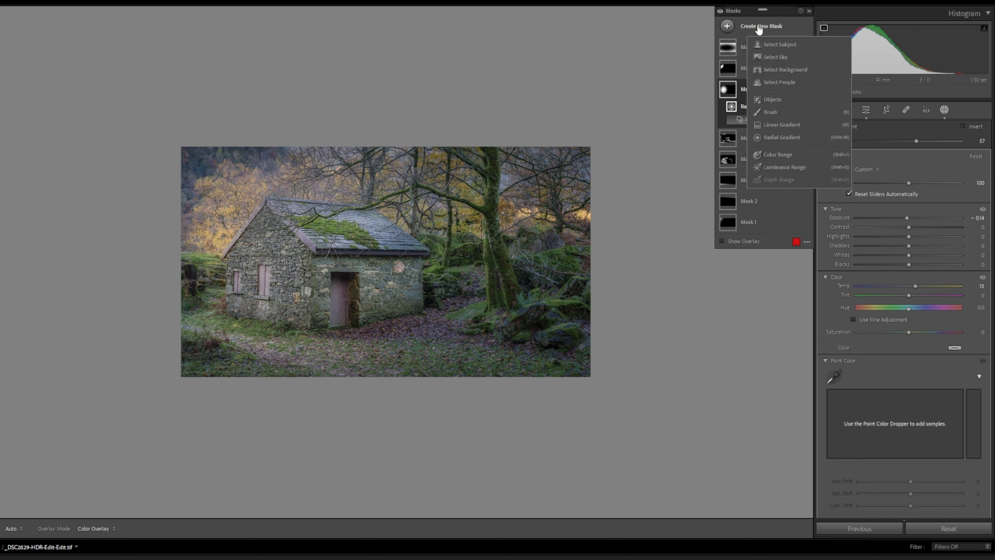
pyautogui.click(771, 112)
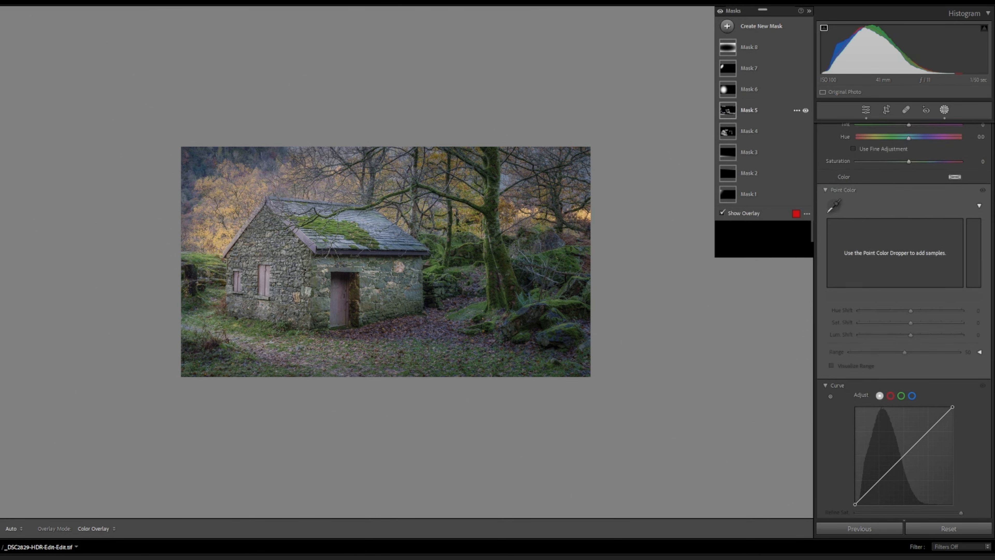
pyautogui.moveTo(908, 209); pyautogui.dragTo(925, 209)
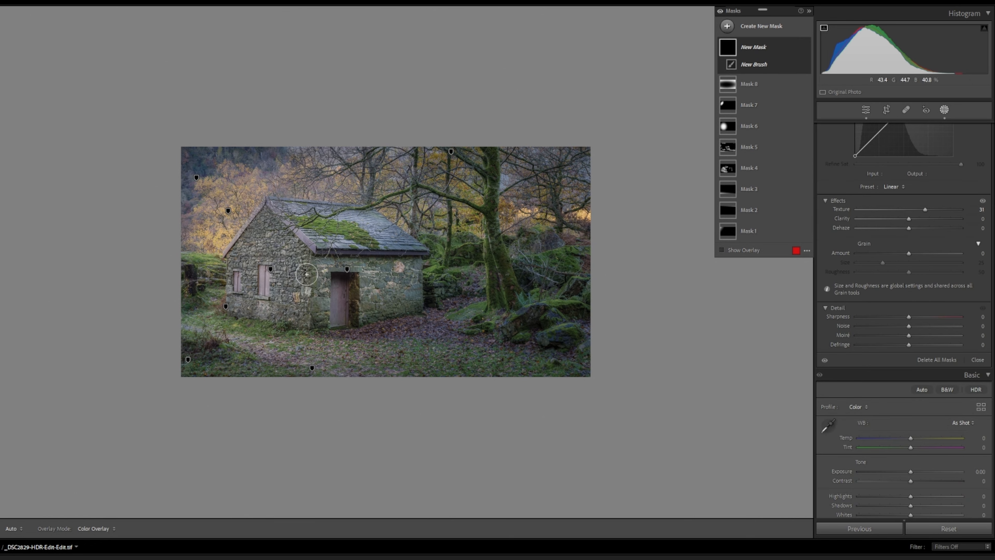
pyautogui.press('h')
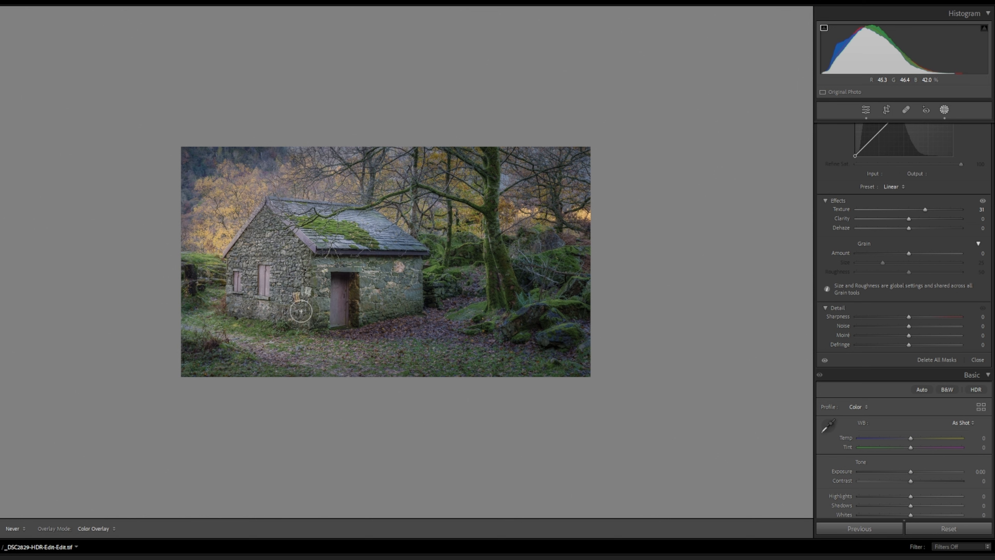
pyautogui.moveTo(389, 297); pyautogui.dragTo(403, 273)
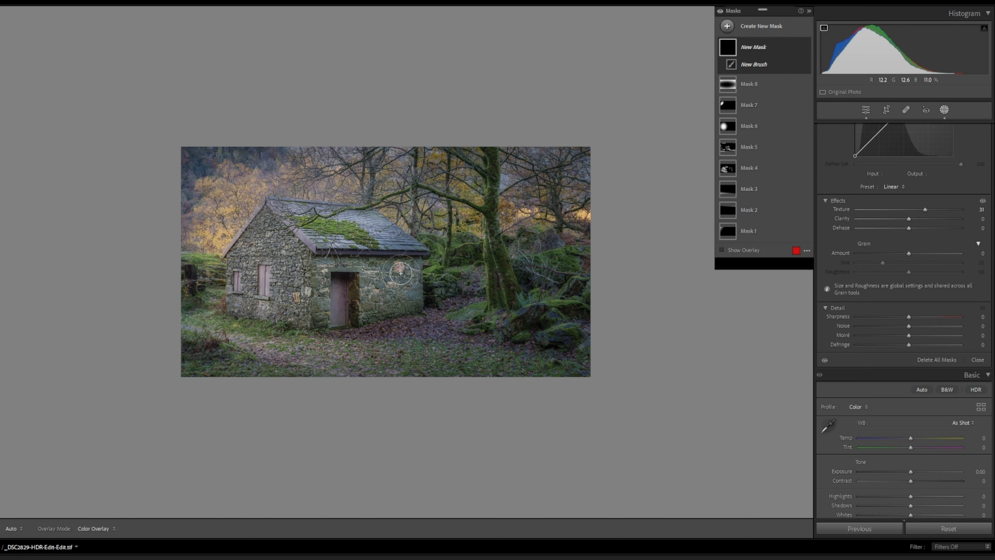
pyautogui.moveTo(289, 325)
pyautogui.mouseDown()
pyautogui.moveTo(421, 352)
pyautogui.moveTo(370, 345)
pyautogui.moveTo(377, 323)
pyautogui.moveTo(387, 340)
pyautogui.moveTo(444, 353)
pyautogui.moveTo(288, 328)
pyautogui.moveTo(342, 338)
pyautogui.mouseUp()
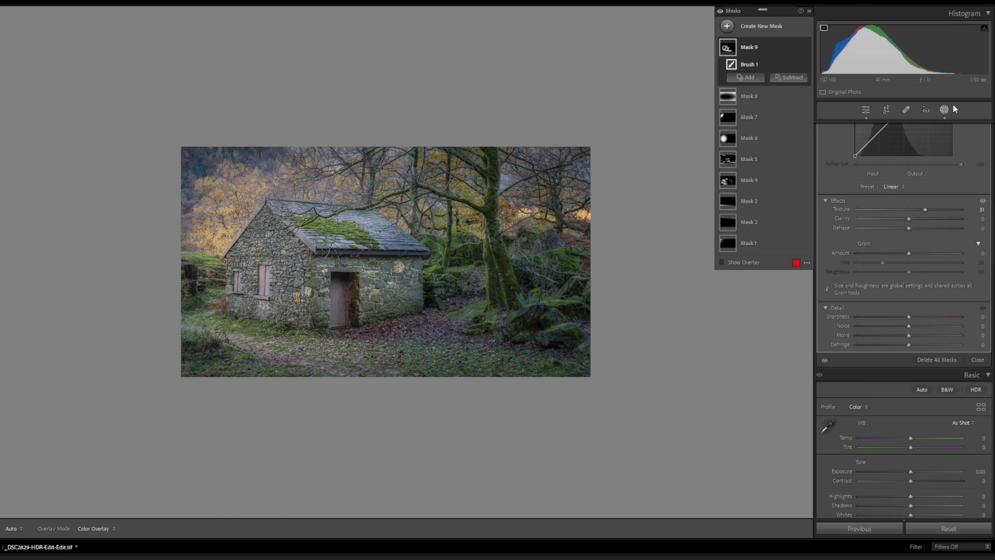
pyautogui.click(944, 109)
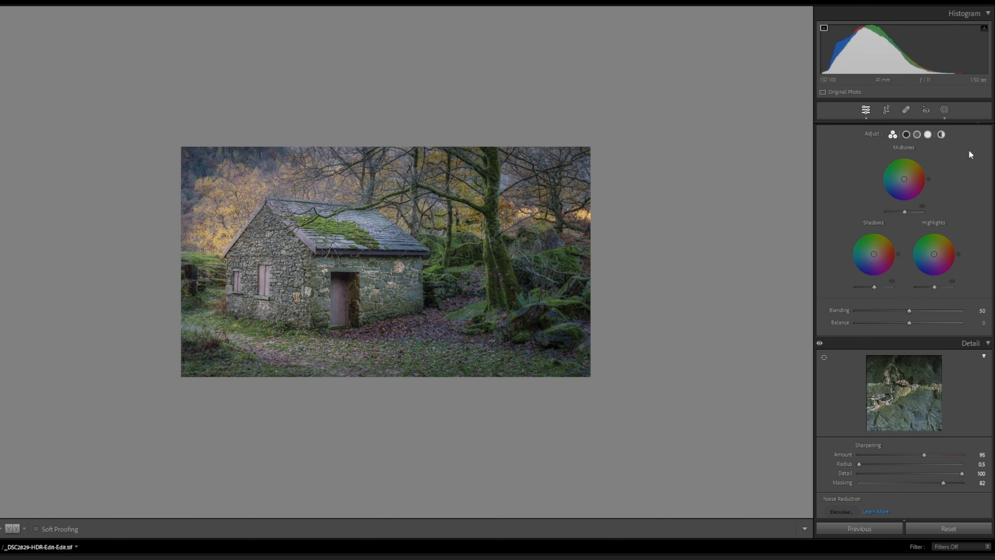
# Grade the highlights with luminance +32 and a subtle warm yellow-orange tint.
pyautogui.moveTo(936, 287); pyautogui.dragTo(940, 286)
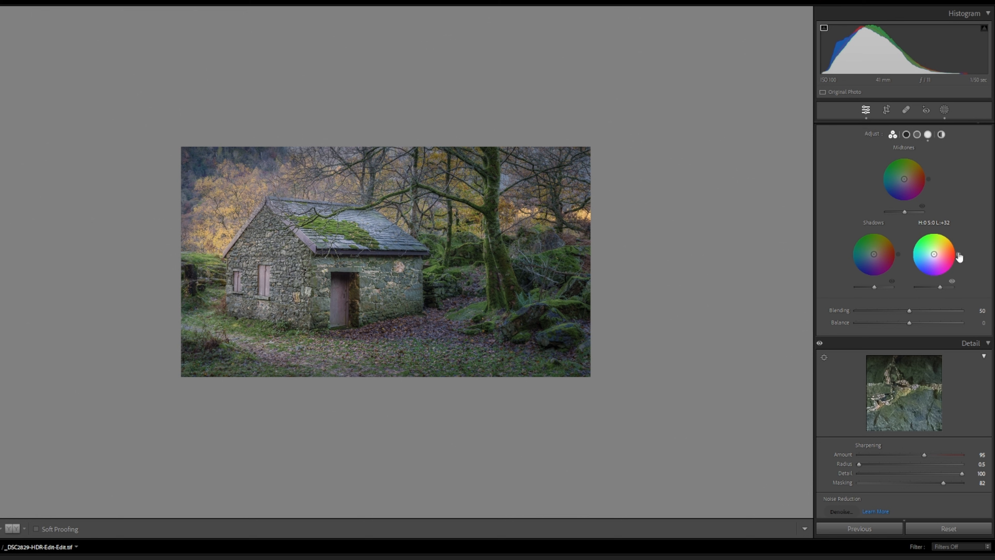
pyautogui.moveTo(959, 254); pyautogui.dragTo(958, 248)
pyautogui.moveTo(933, 254); pyautogui.dragTo(936, 252)
# Grade the midtones with luminance −3 and a subtle warm tint, and set colour grading blending to 21 and balance to +2.
pyautogui.moveTo(907, 213)
pyautogui.mouseDown()
pyautogui.moveTo(918, 211)
pyautogui.moveTo(905, 212)
pyautogui.mouseUp()
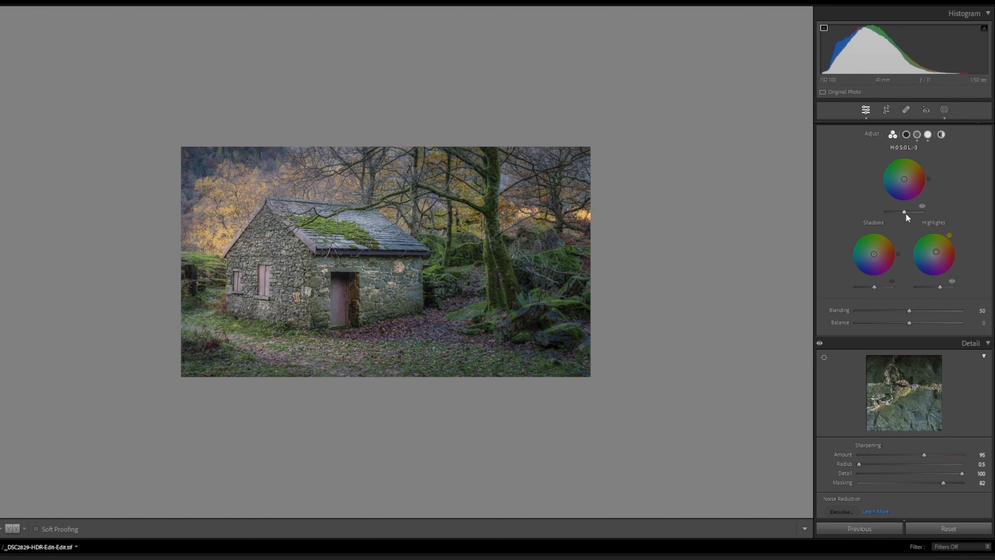
pyautogui.moveTo(904, 179); pyautogui.dragTo(919, 160)
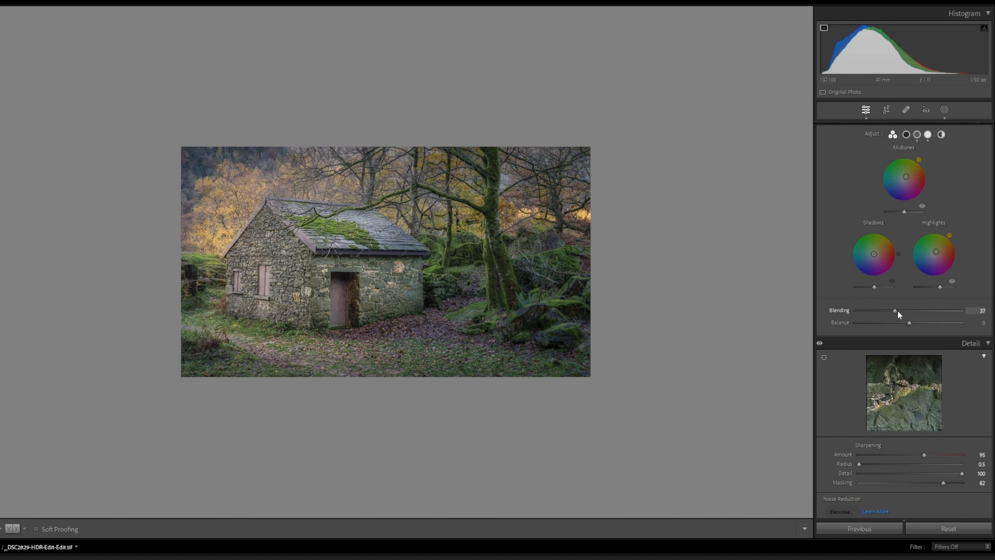
pyautogui.moveTo(889, 314); pyautogui.dragTo(913, 321)
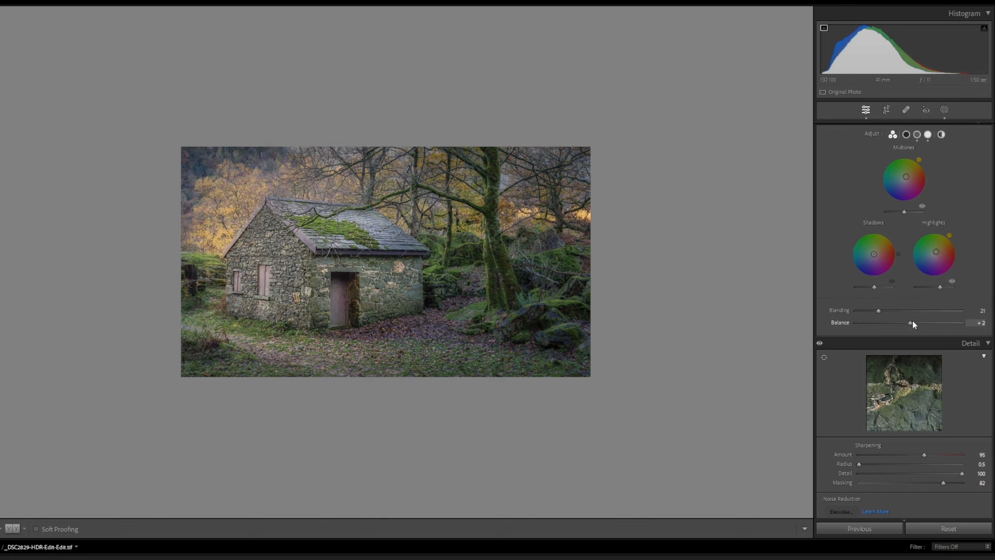